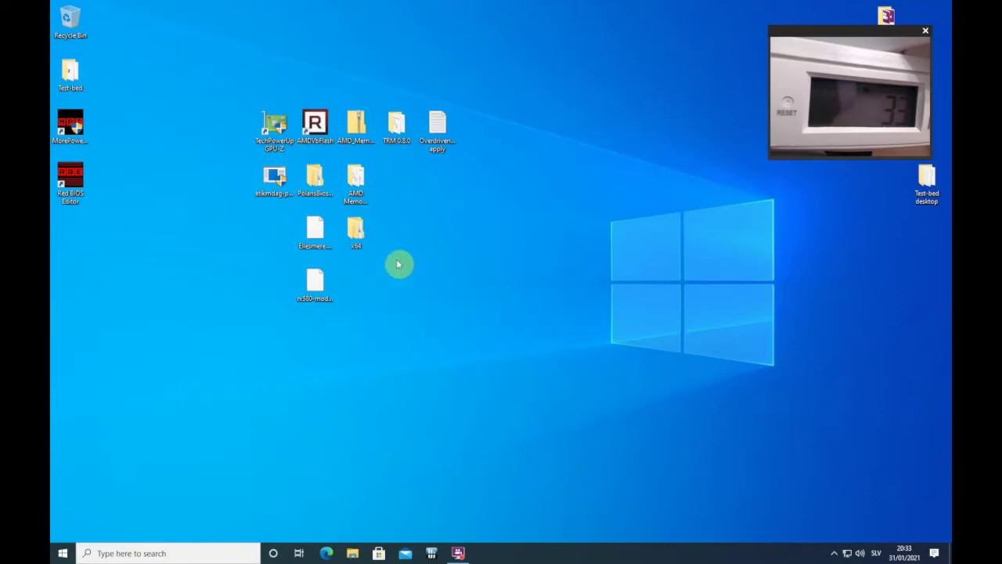
Step: Look inside the AMD_Memory_Tweak archive on the desktop and close it again
click(352, 124)
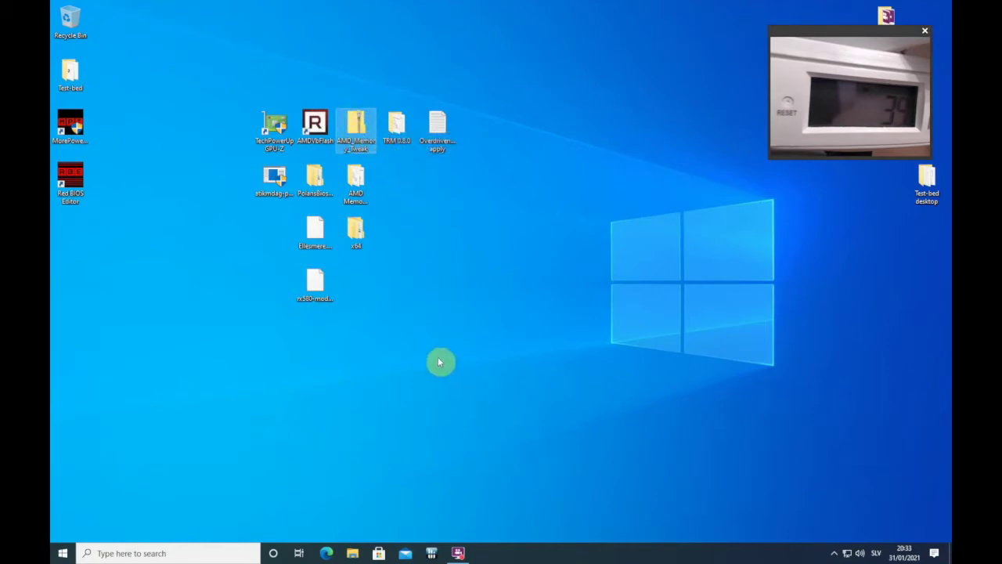
double_click(356, 129)
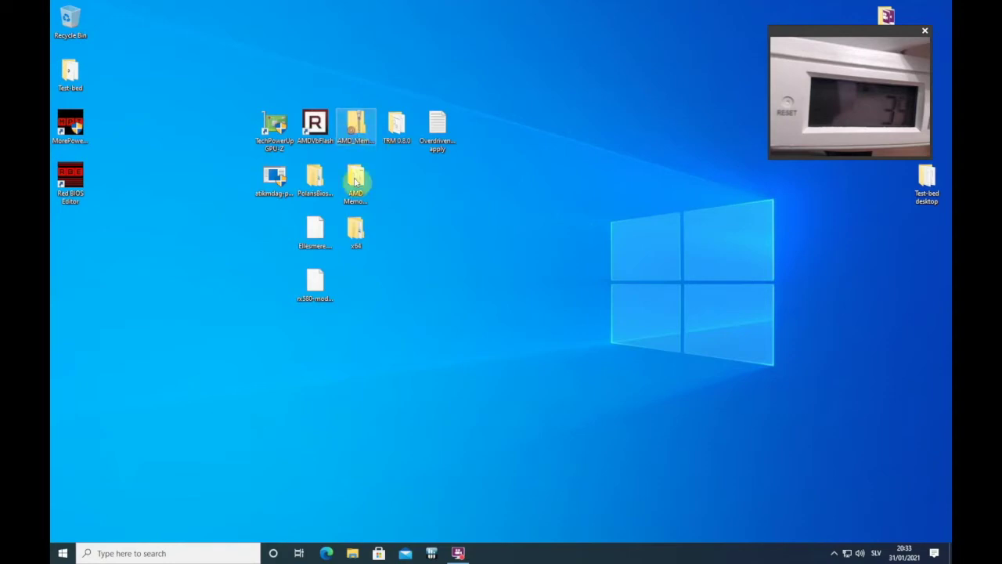
click(938, 7)
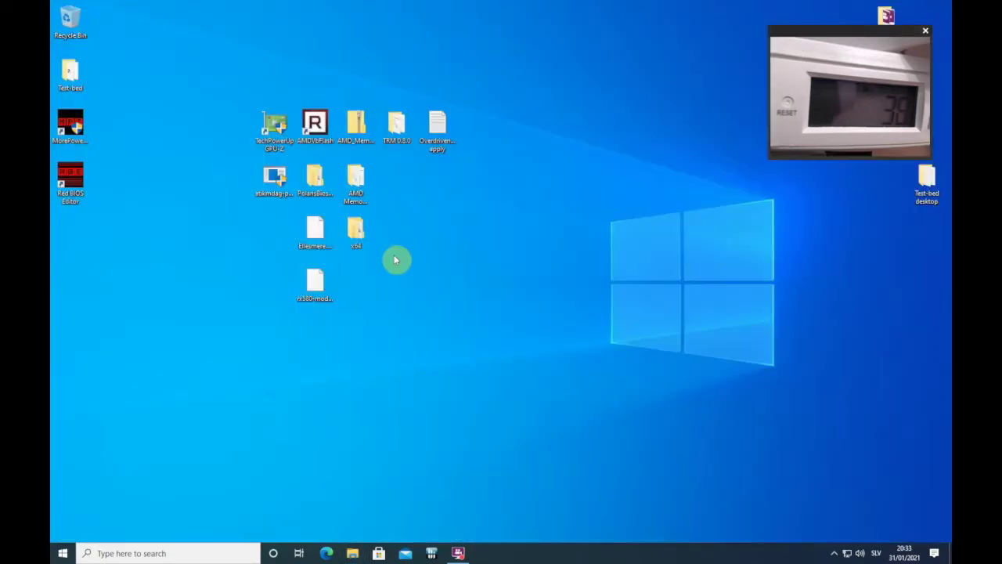
Step: Copy all files from the AMD Memory Tweak desktop folder and close the folder
double_click(359, 180)
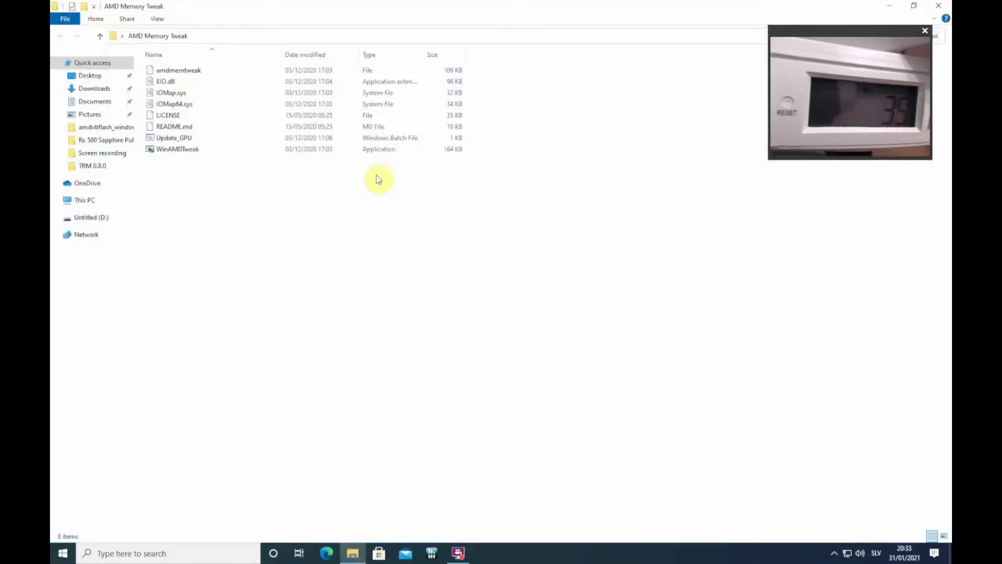
drag(209, 249, 183, 72)
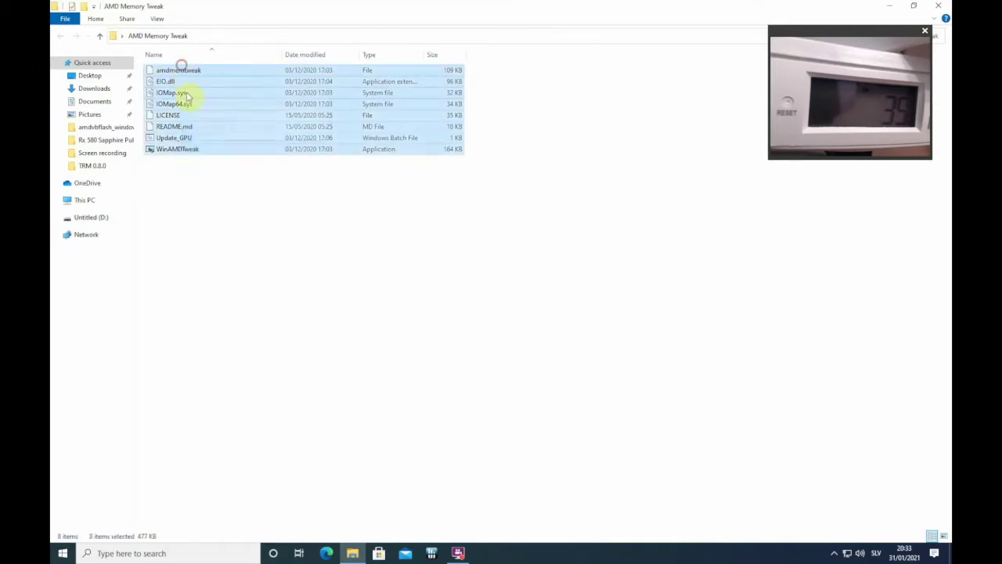
right_click(183, 91)
click(219, 165)
click(550, 297)
click(946, 8)
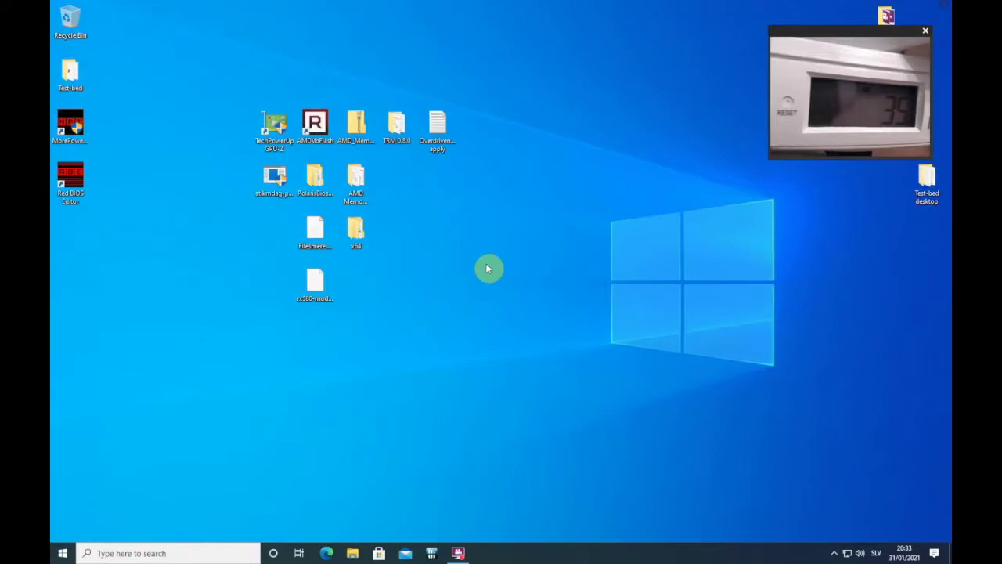
Step: Open the TRM 0.8.0 folder from the desktop and open its Update_GPU batch file for editing in a maximized window
double_click(396, 127)
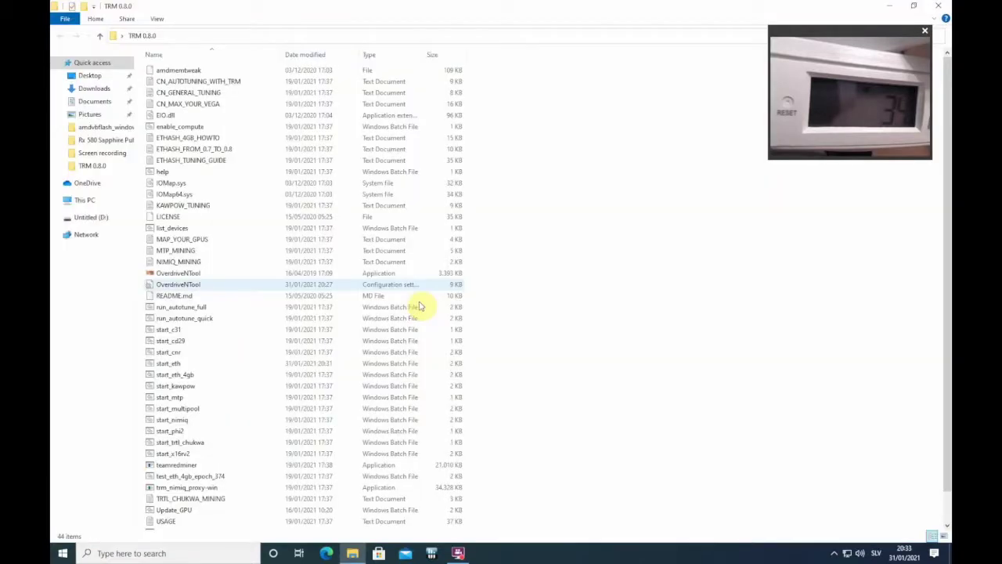
right_click(663, 242)
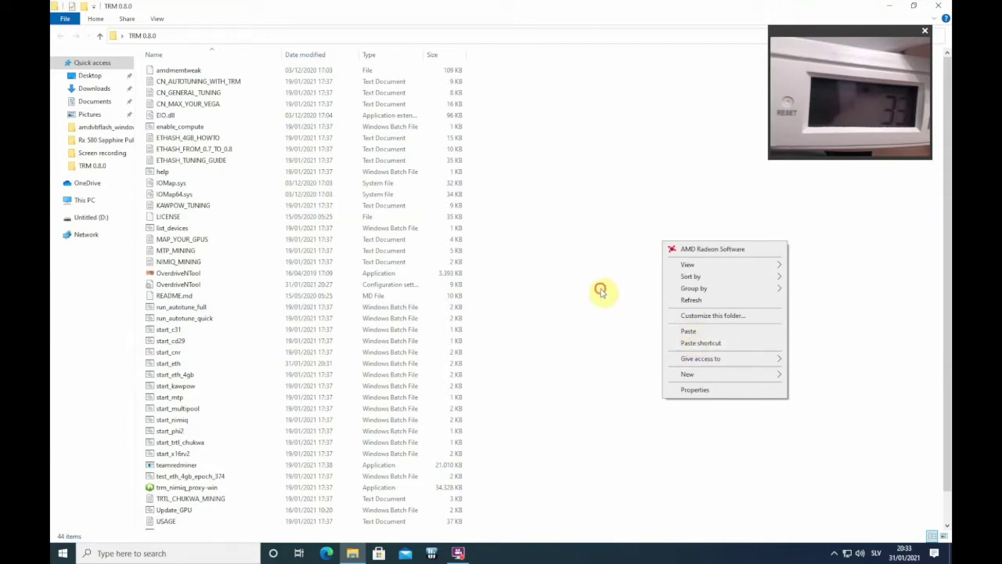
click(600, 290)
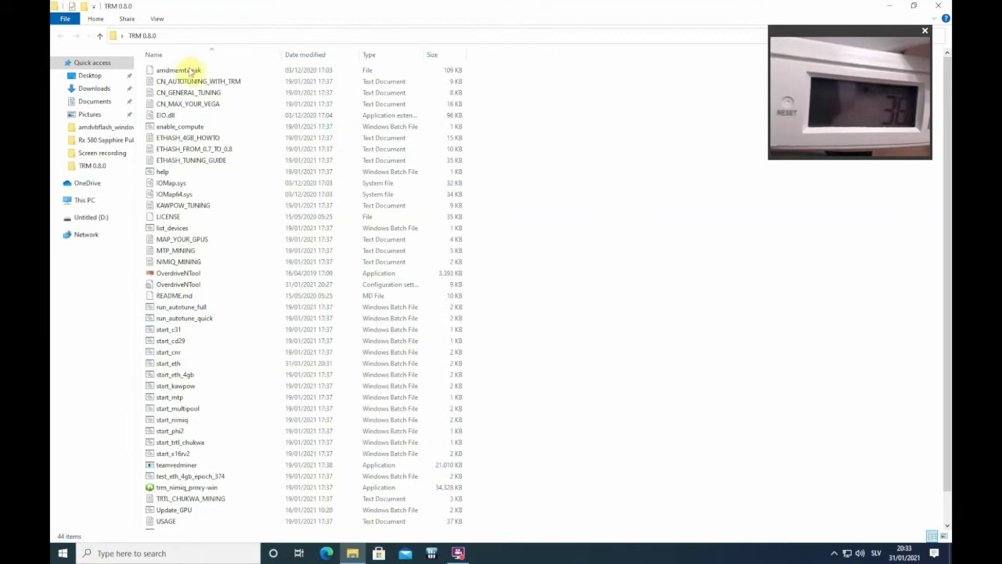
scroll(945, 227, down, 1)
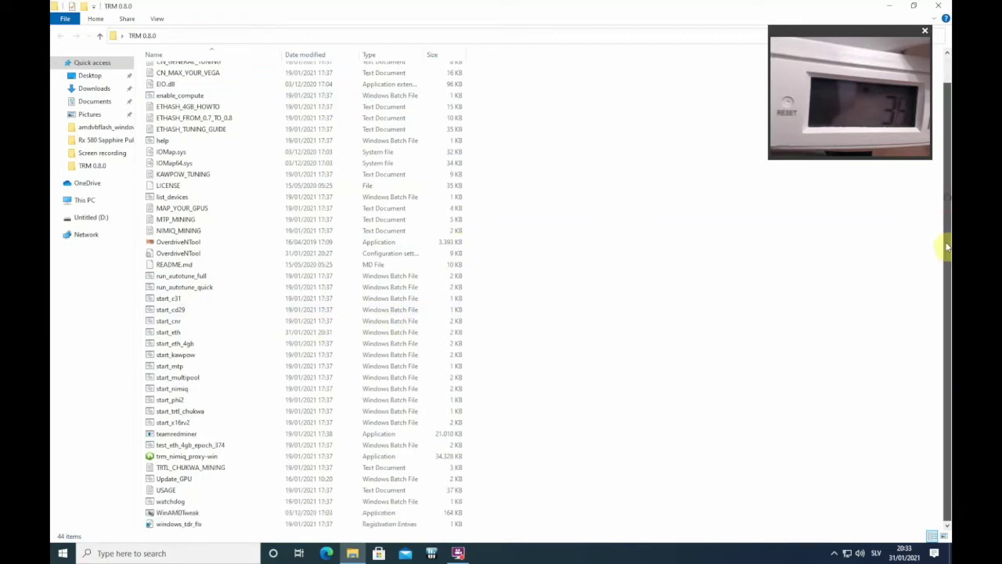
click(168, 479)
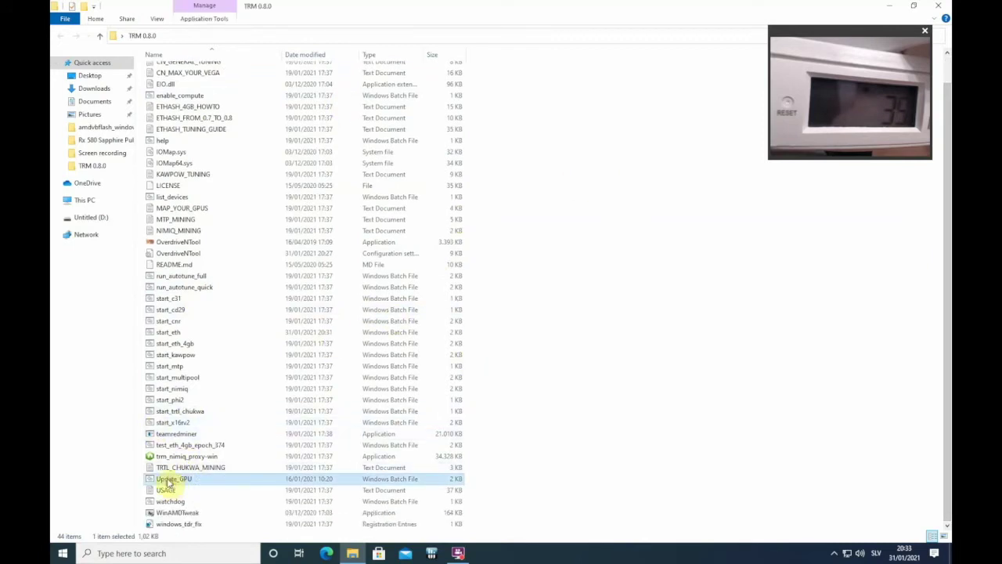
right_click(168, 479)
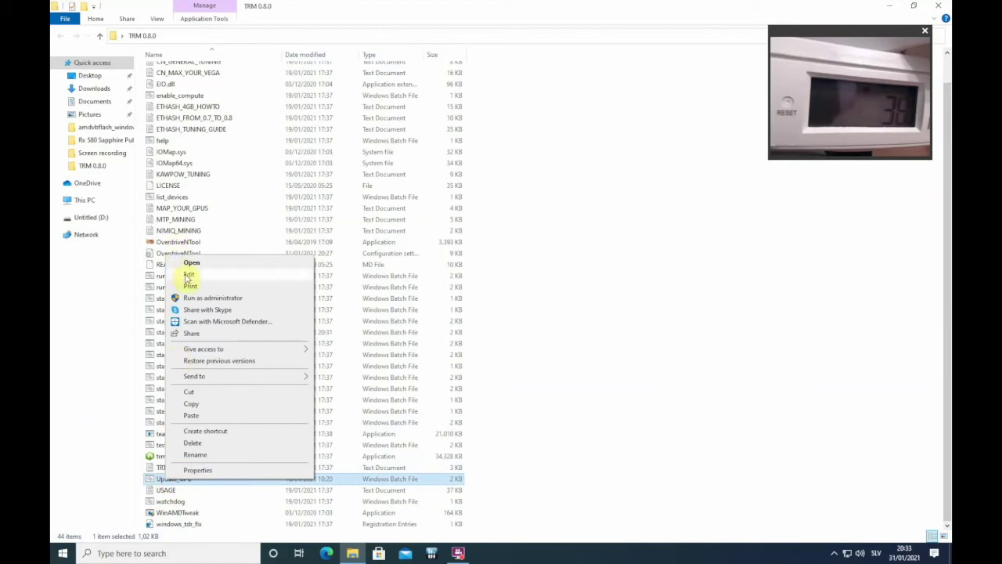
click(189, 276)
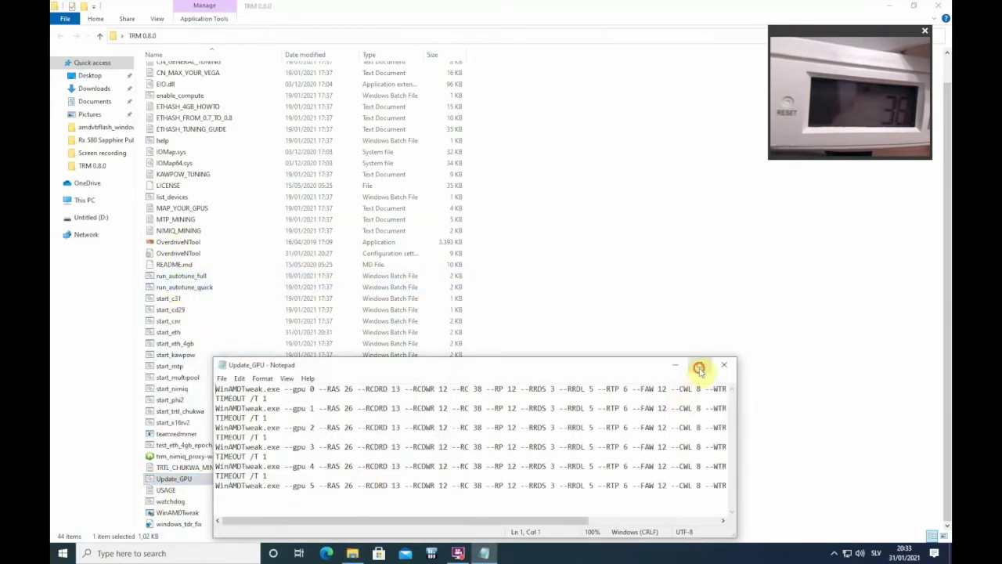
click(700, 366)
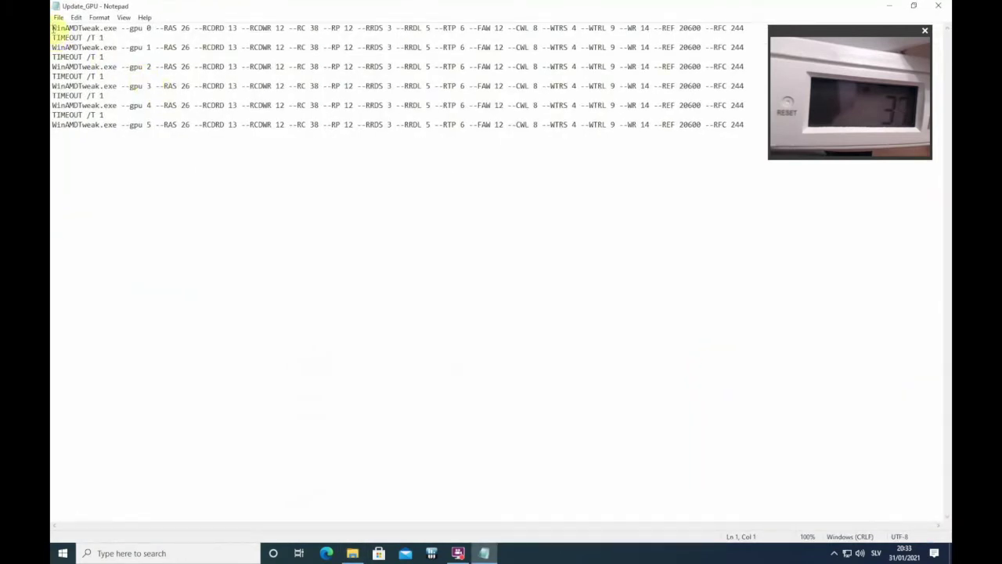
Step: Copy the WinAMDTweak command for gpu 0 with its TIMEOUT line, and close the Update_GPU file
drag(53, 28, 101, 38)
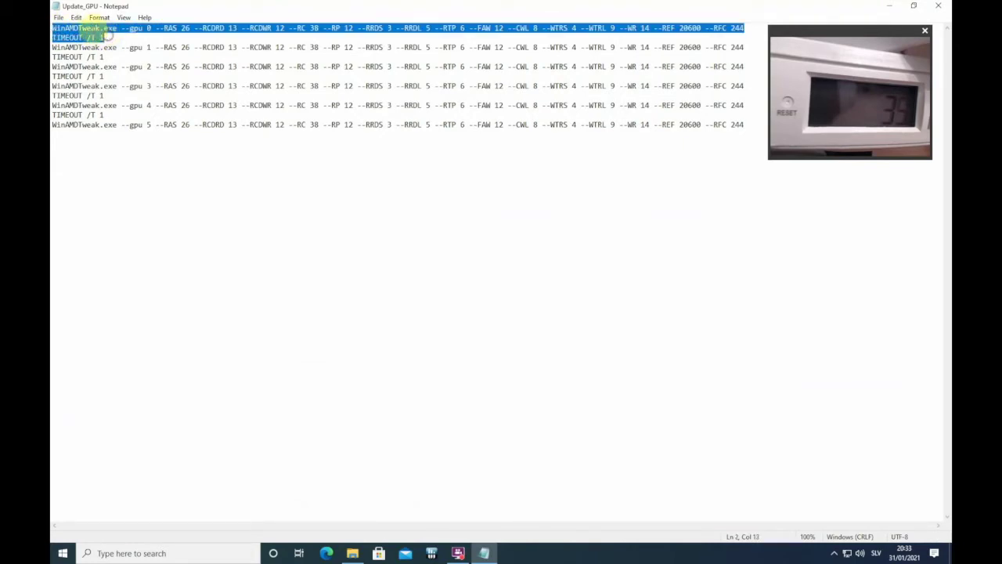
right_click(98, 30)
click(136, 65)
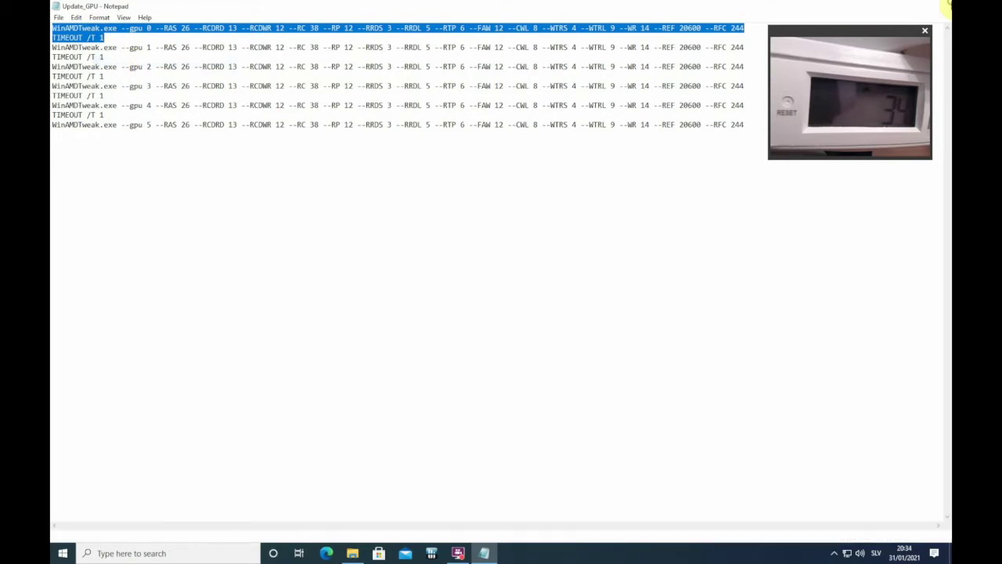
click(938, 5)
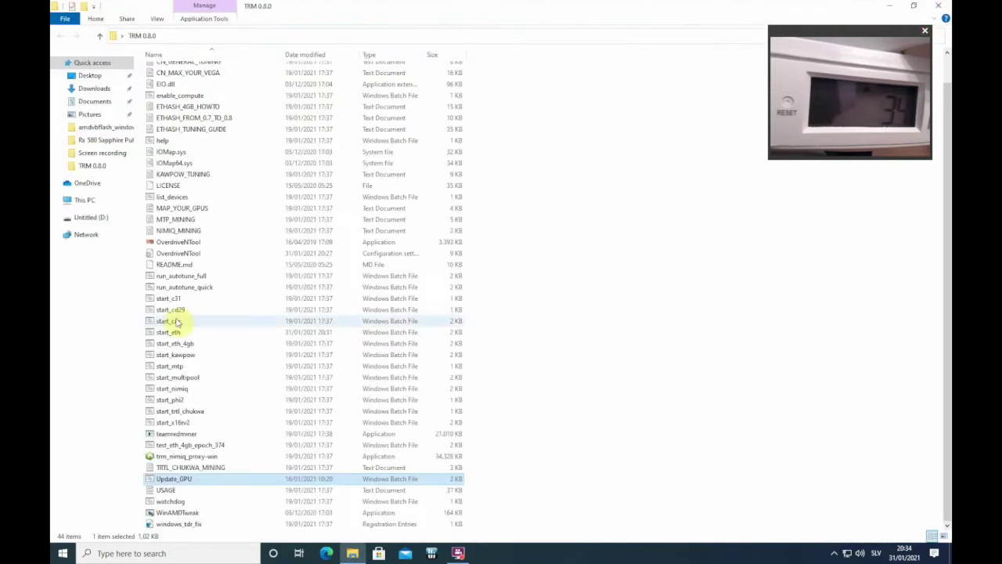
Step: Open the start_eth batch file for editing in a maximized window
click(174, 334)
right_click(170, 334)
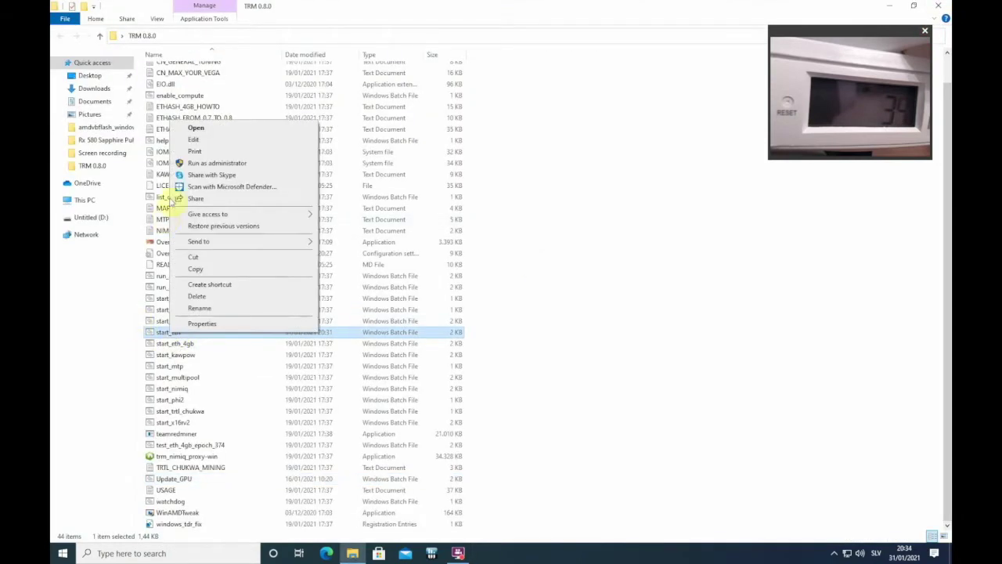
click(253, 139)
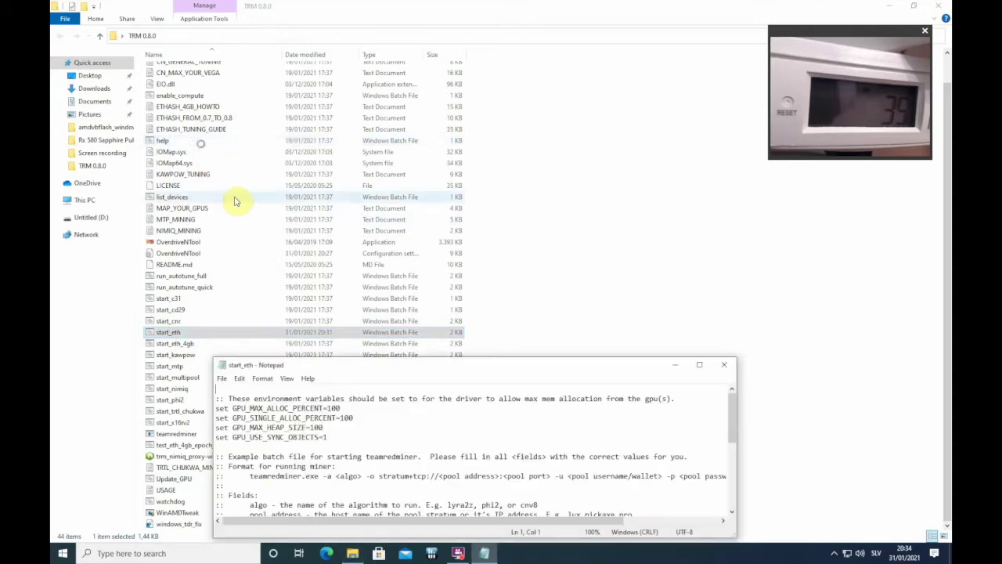
click(699, 365)
Step: Add blank lines at the start of start_eth and paste the copied WinAMDTweak and TIMEOUT lines above the existing text
key(Return)
key(Return)
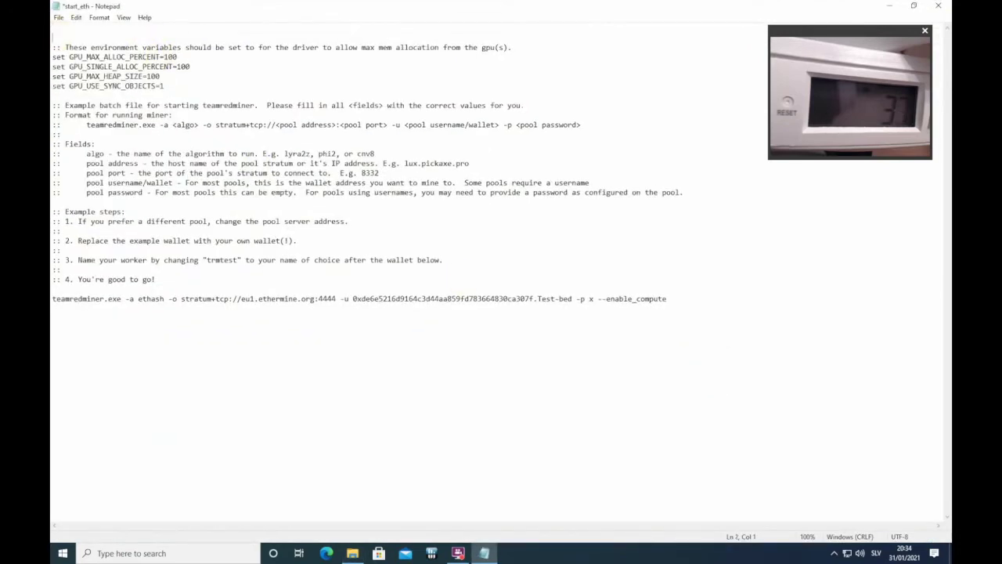
right_click(53, 29)
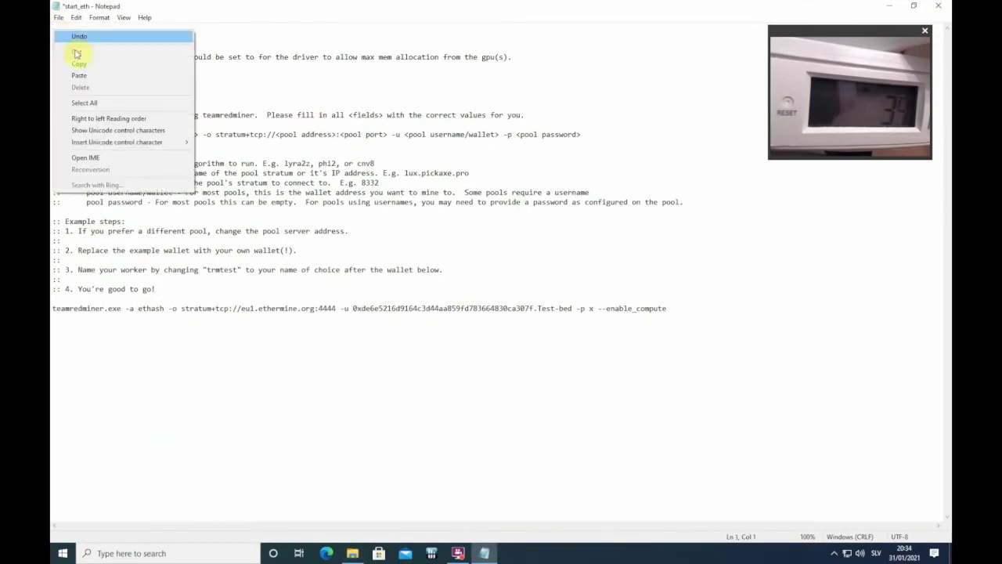
click(80, 72)
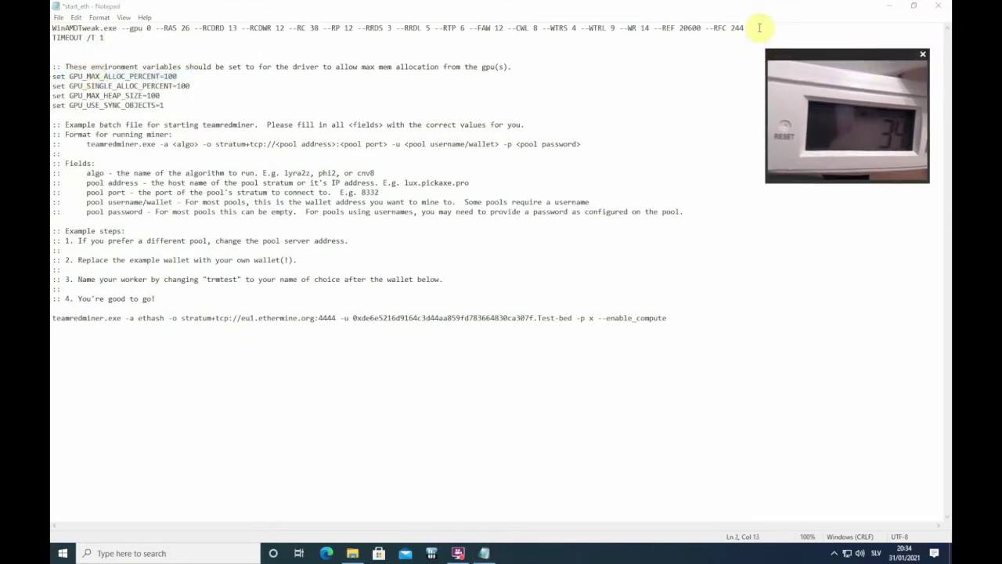
Step: Delete all memory timing options after "--gpu 0" in the WinAMDTweak line
drag(759, 27, 155, 23)
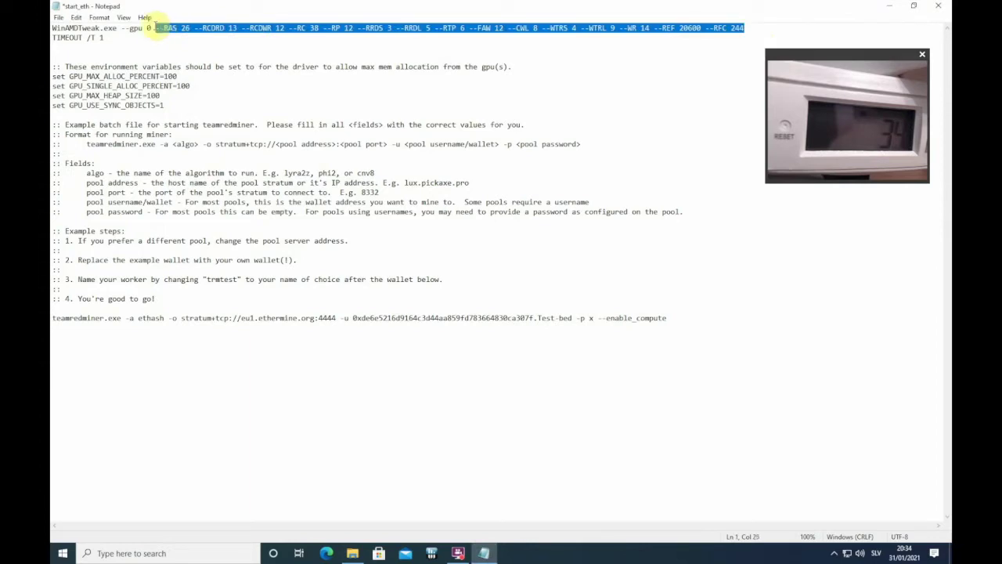
key(Delete)
key(BackSpace)
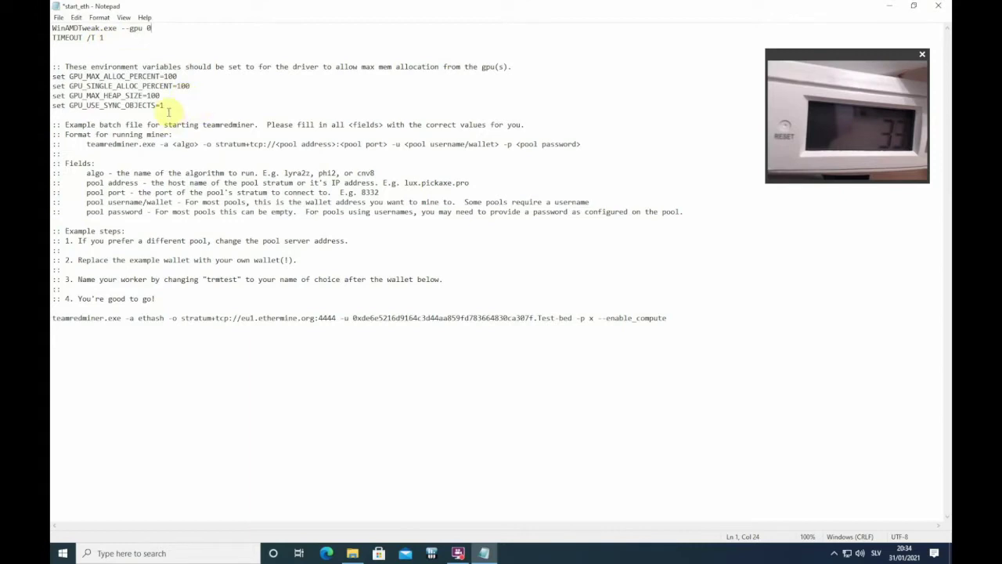
drag(122, 29, 152, 29)
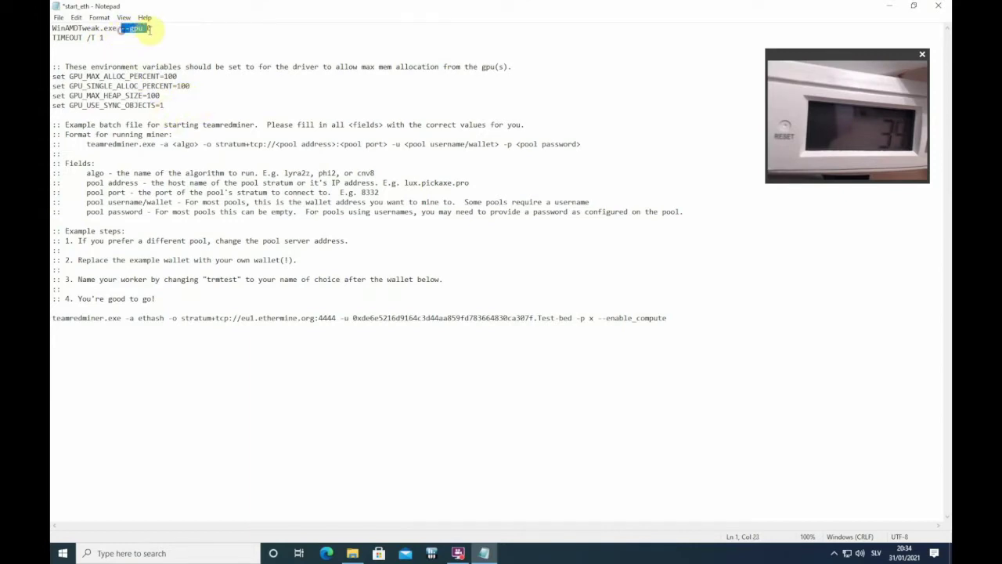
click(183, 39)
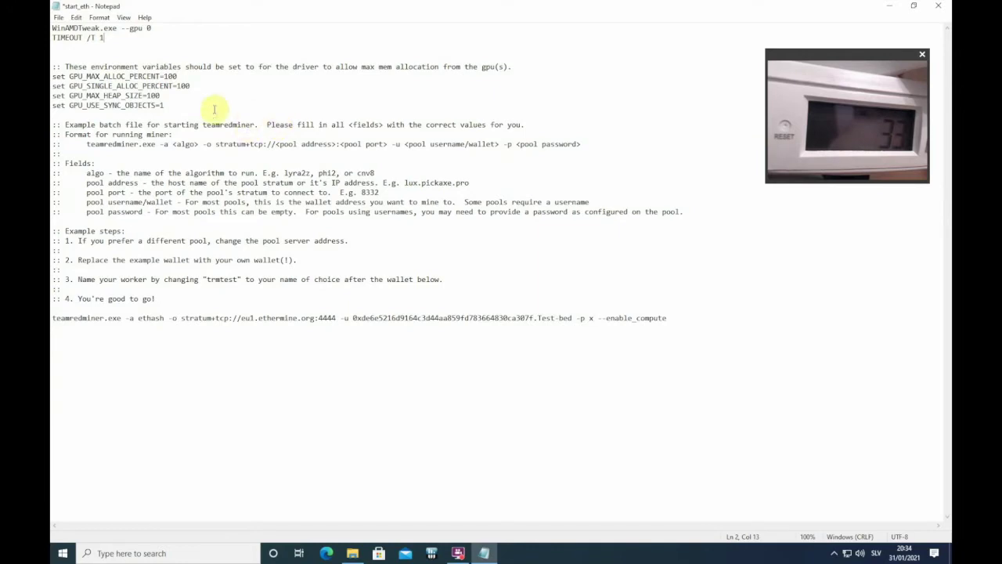
Step: Append "--REF 30" to the WinAMDTweak line and save the start_eth file
click(162, 27)
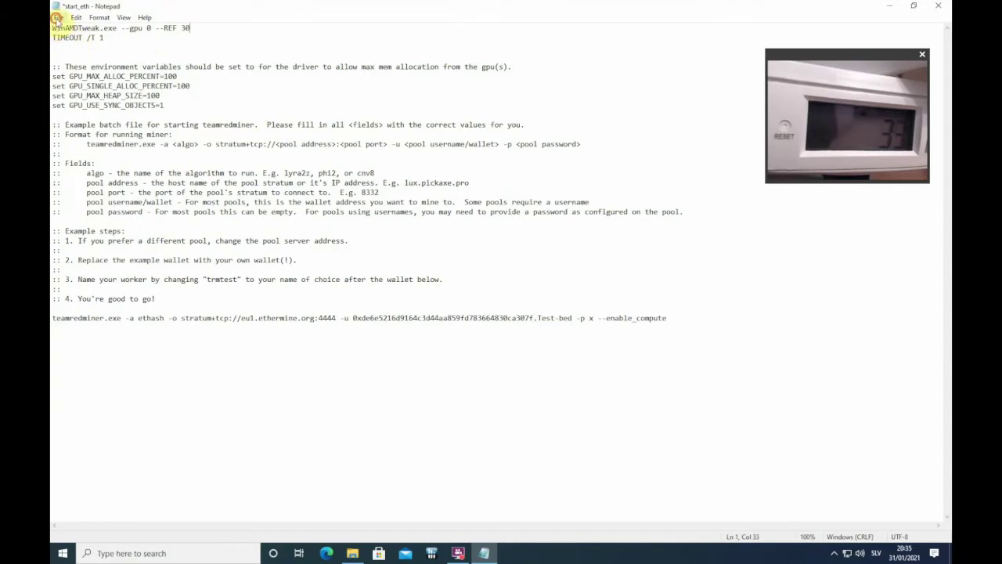
click(57, 17)
click(76, 66)
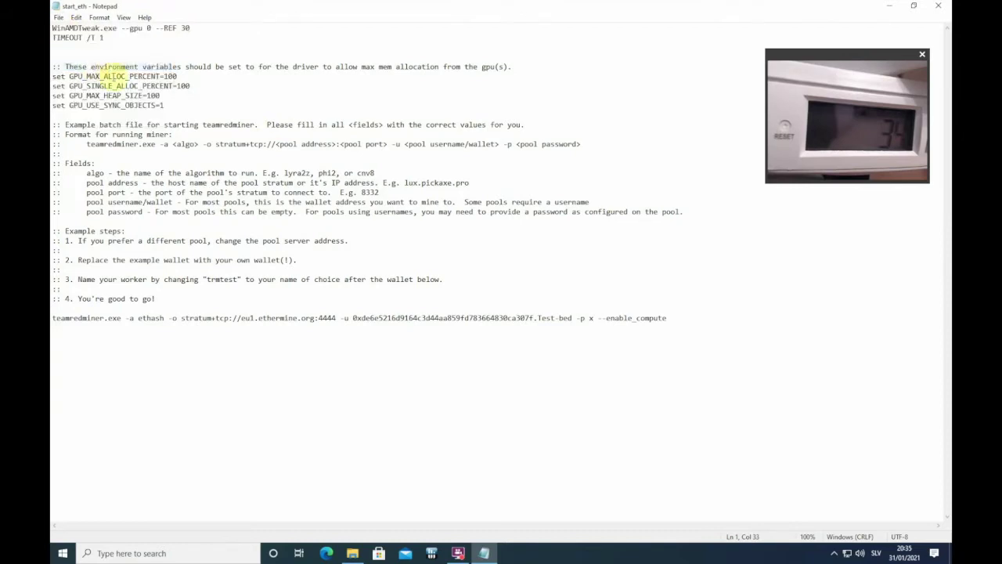
Step: Delete the environment variables comment and the whole block of example comments above the teamredminer command
triple_click(54, 62)
click(98, 48)
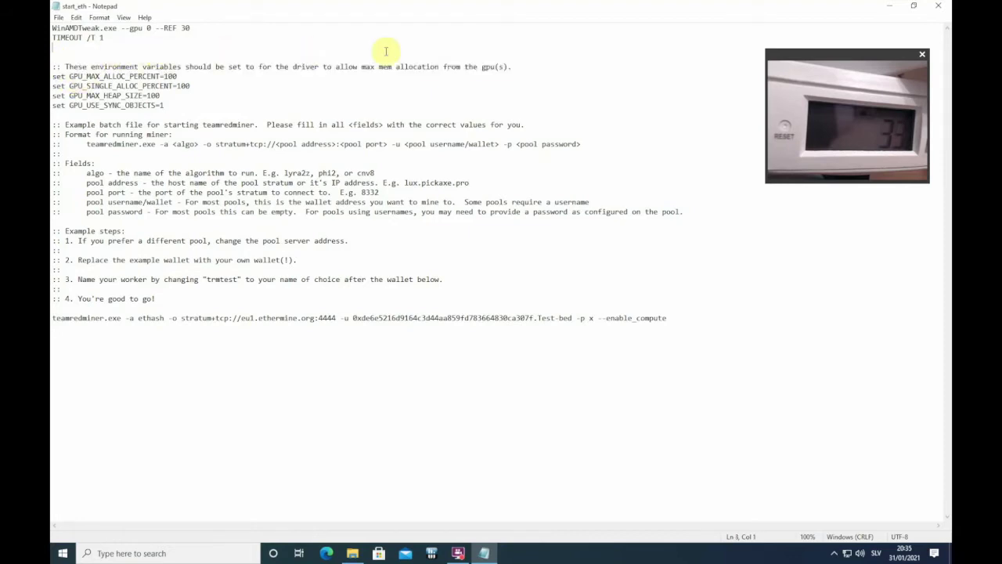
drag(387, 51, 526, 65)
key(Delete)
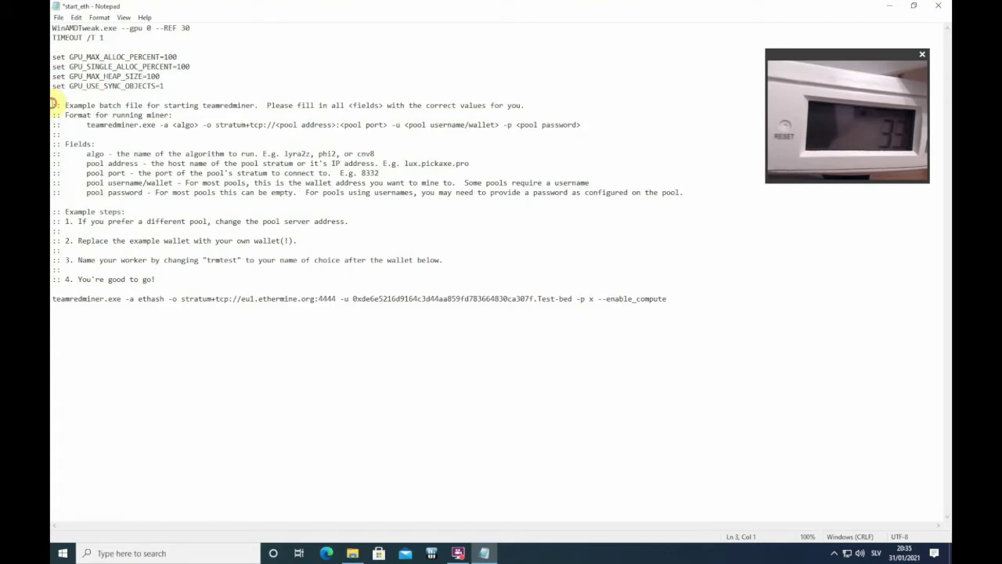
drag(54, 104, 245, 288)
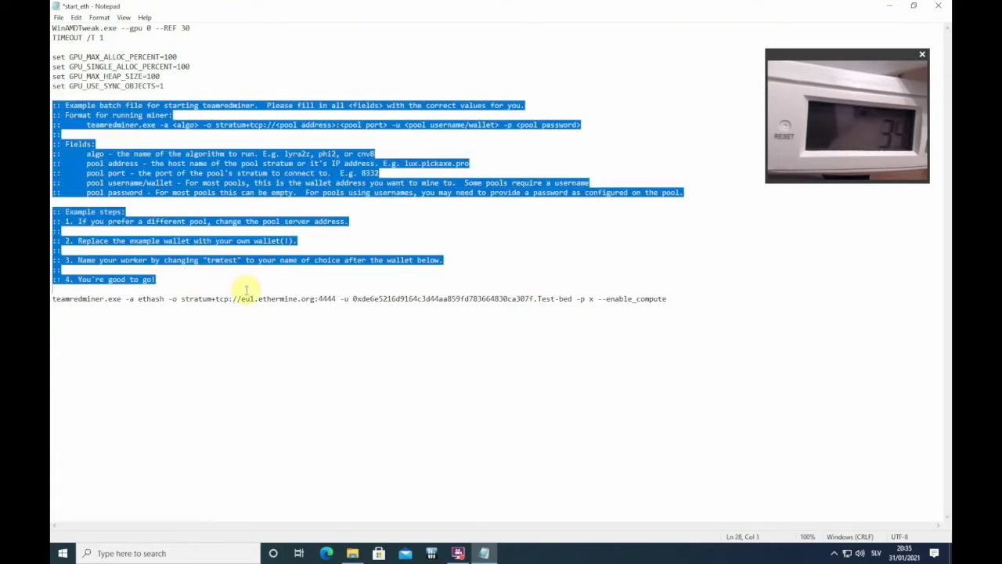
key(Delete)
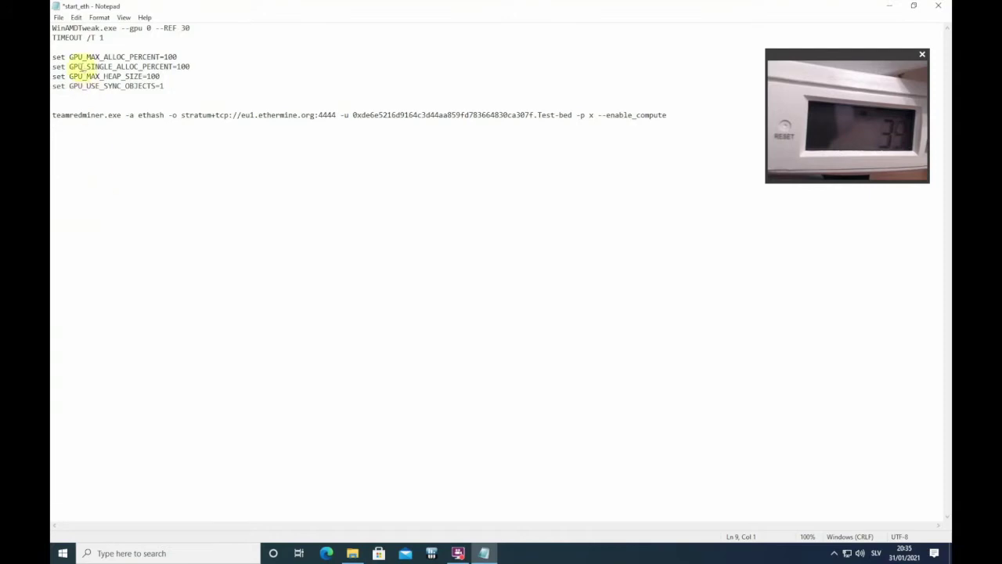
Step: Save the trimmed start_eth file with its environment variable lines and teamredminer command, and close it
drag(52, 55, 175, 83)
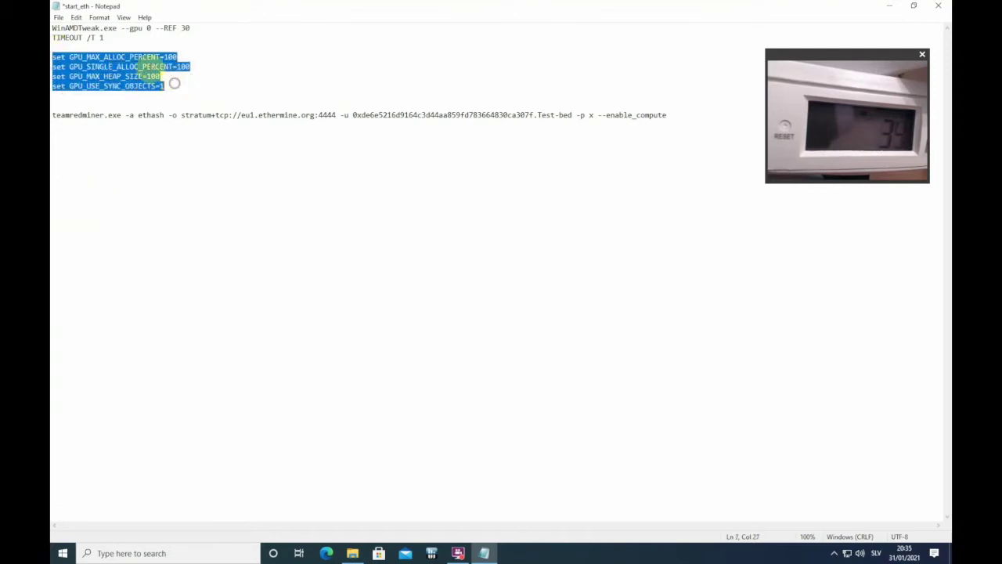
click(141, 67)
drag(54, 114, 347, 197)
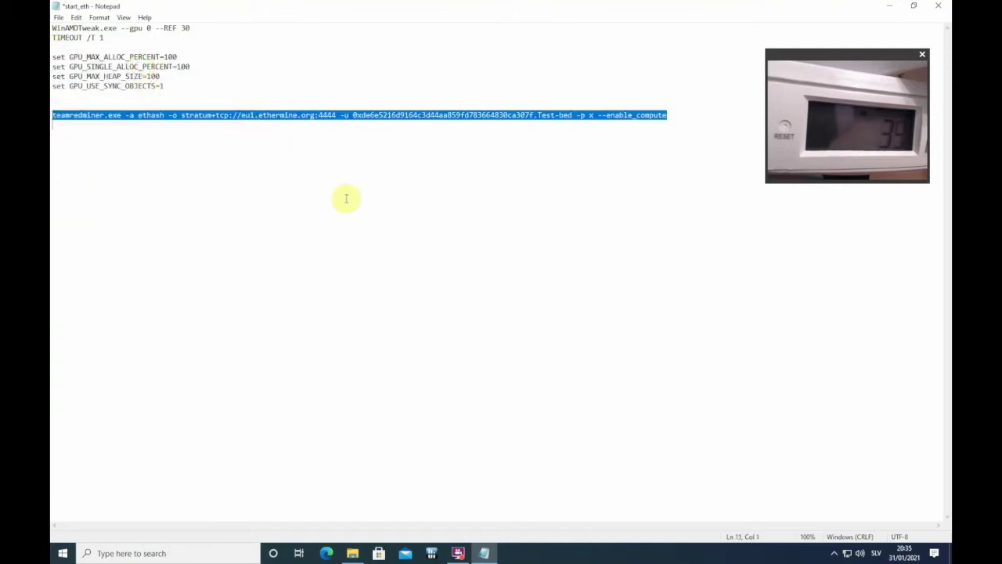
click(350, 199)
click(59, 17)
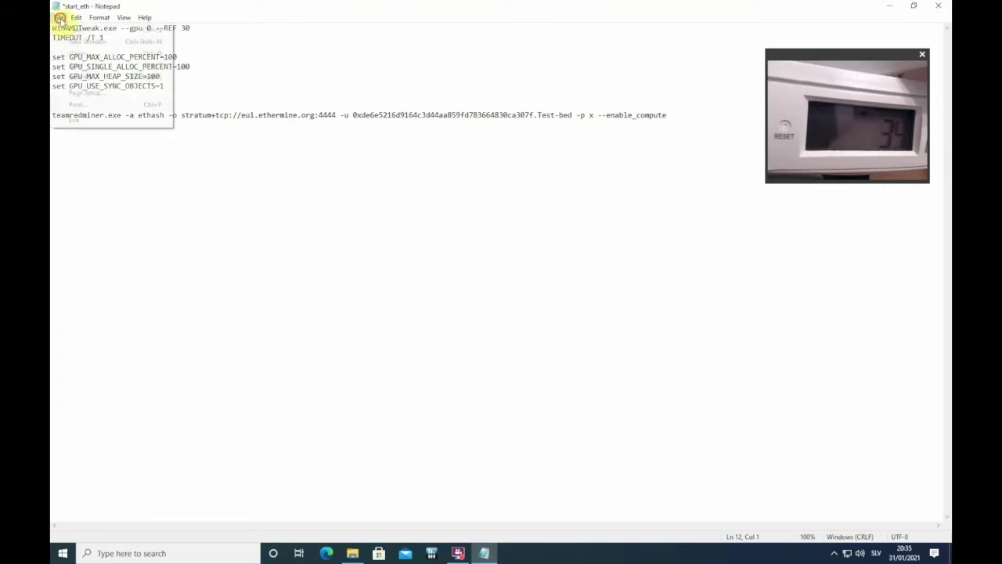
click(75, 66)
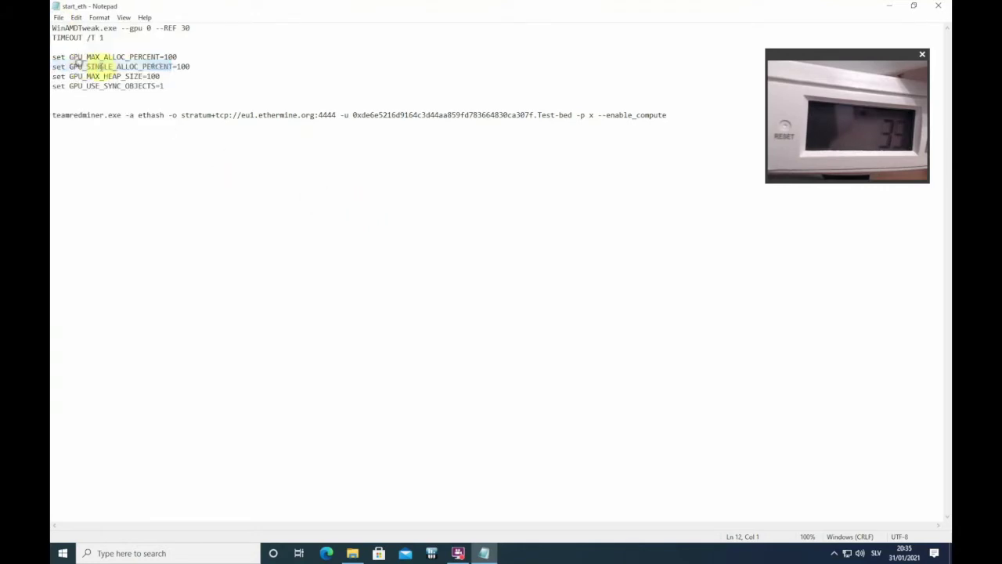
click(938, 6)
click(568, 259)
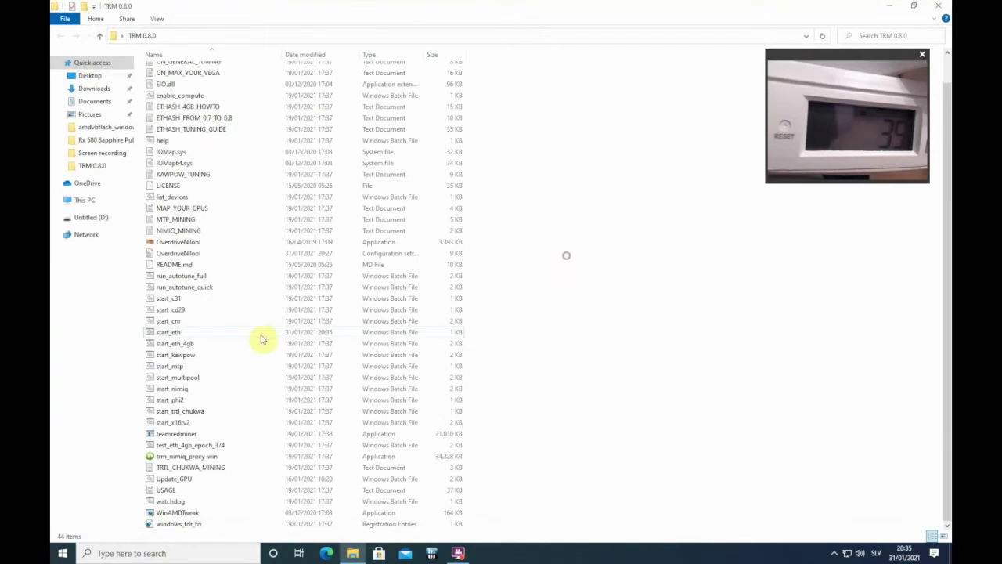
Step: Open OverdriveNTool from the TRM 0.8.0 folder, load the G1 profile for the Radeon RX 580 and apply it
double_click(178, 243)
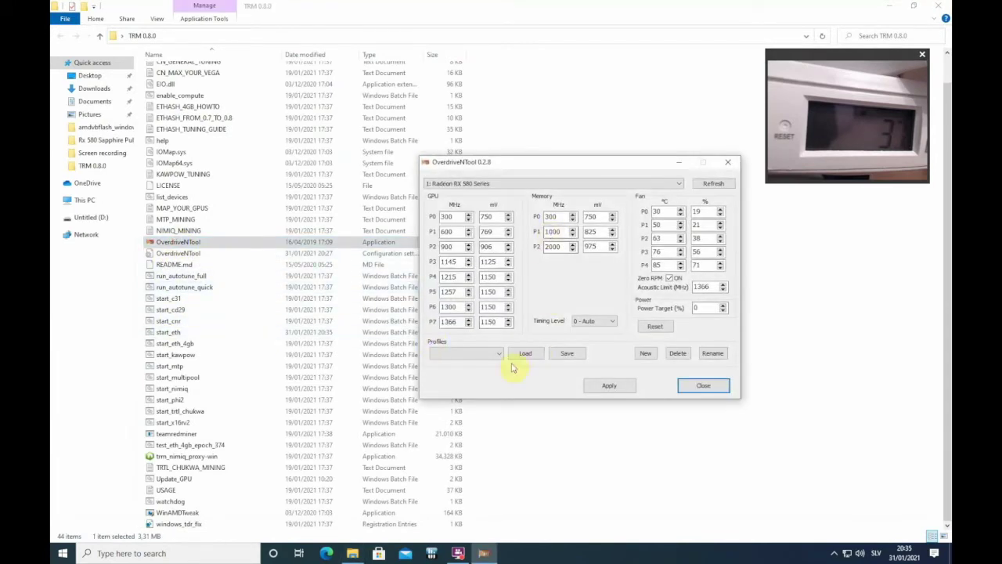
click(486, 356)
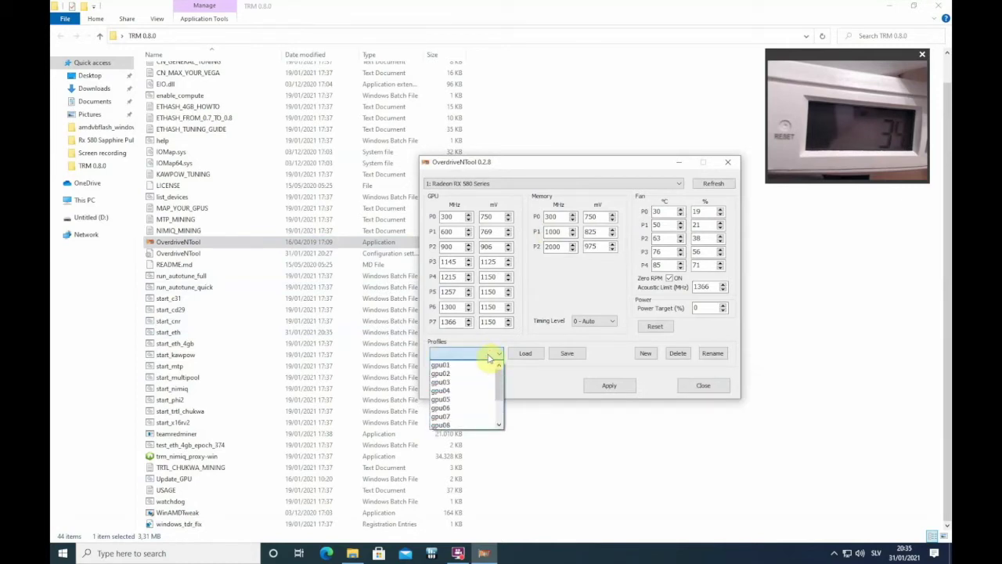
click(499, 425)
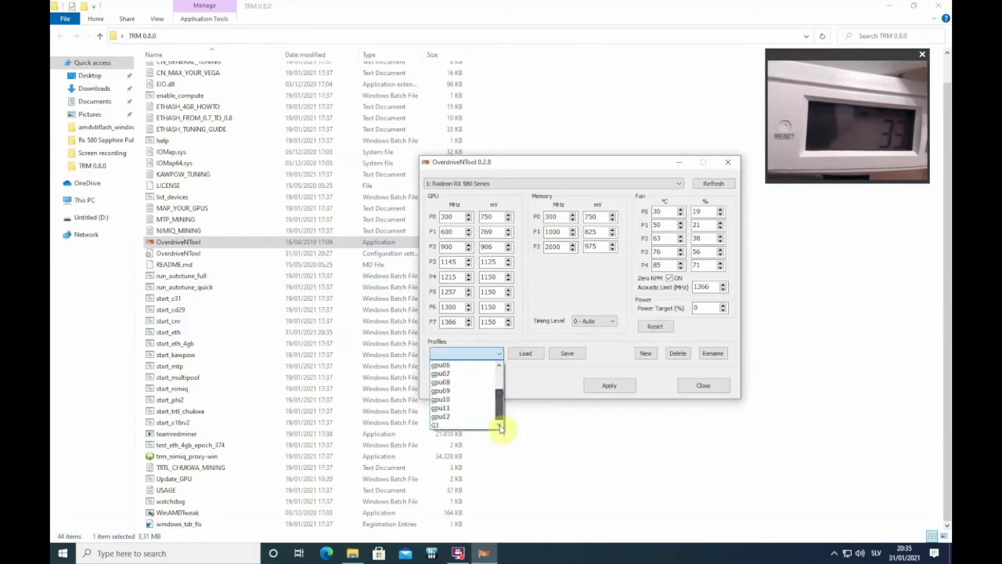
click(446, 425)
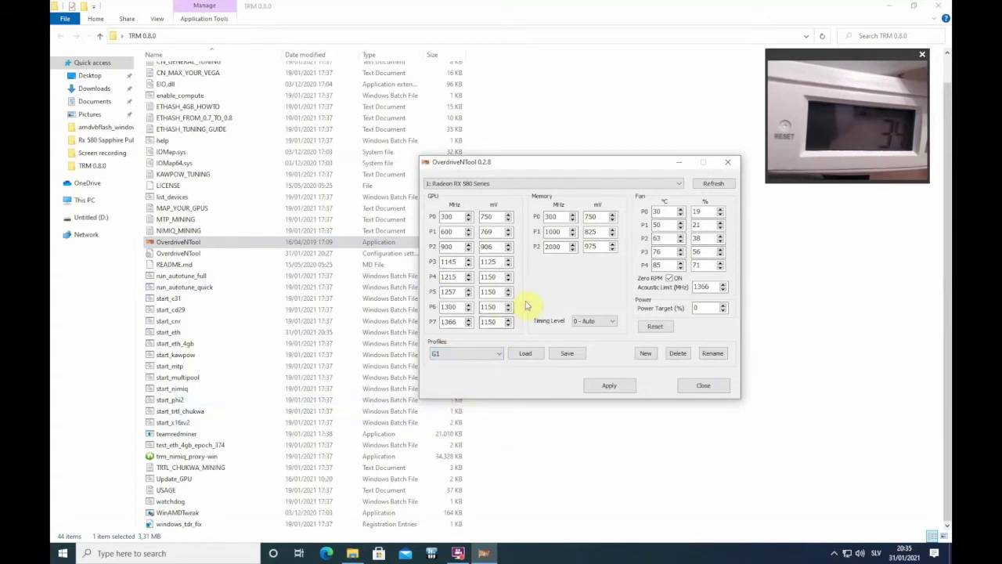
click(578, 321)
click(436, 356)
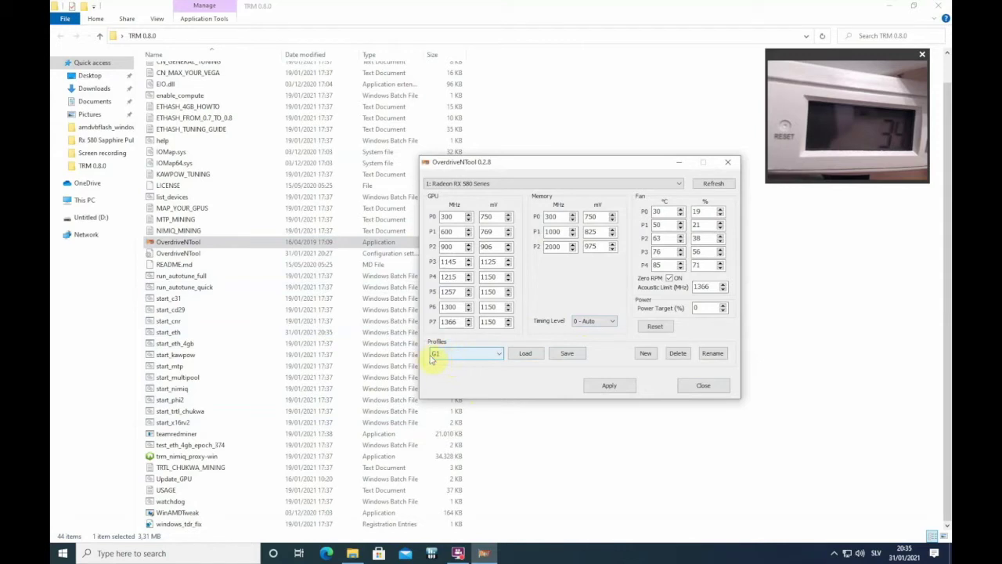
click(525, 354)
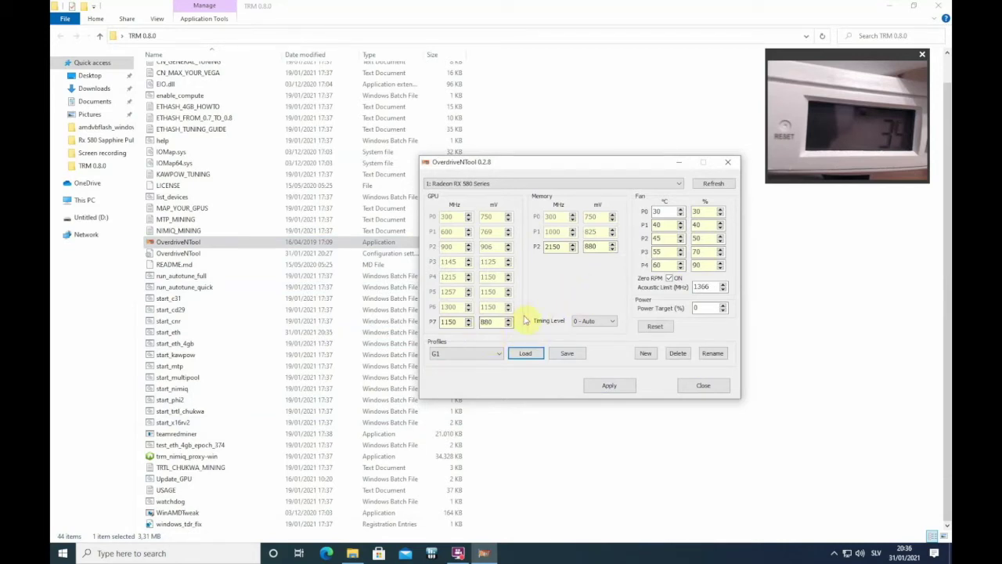
click(609, 387)
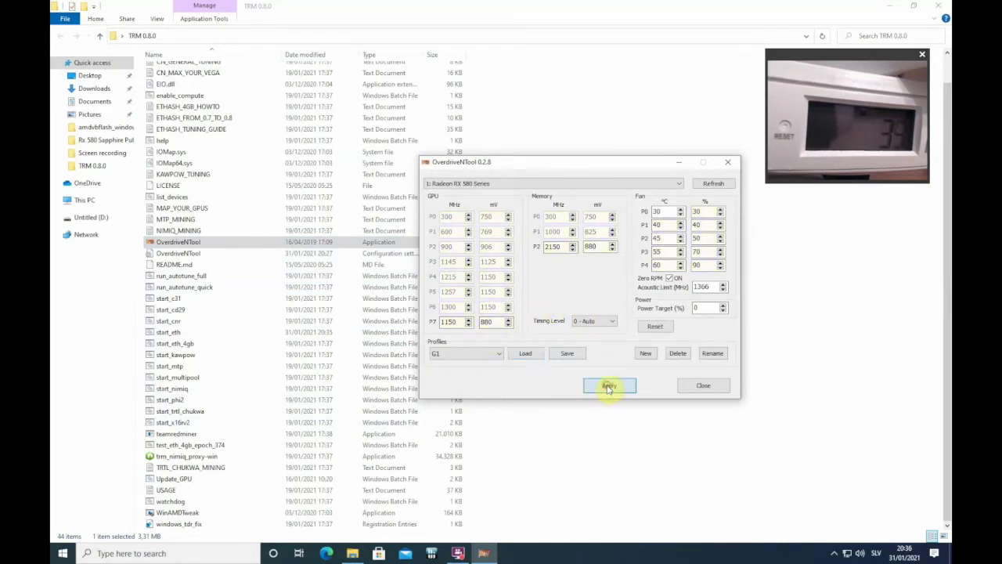
click(718, 386)
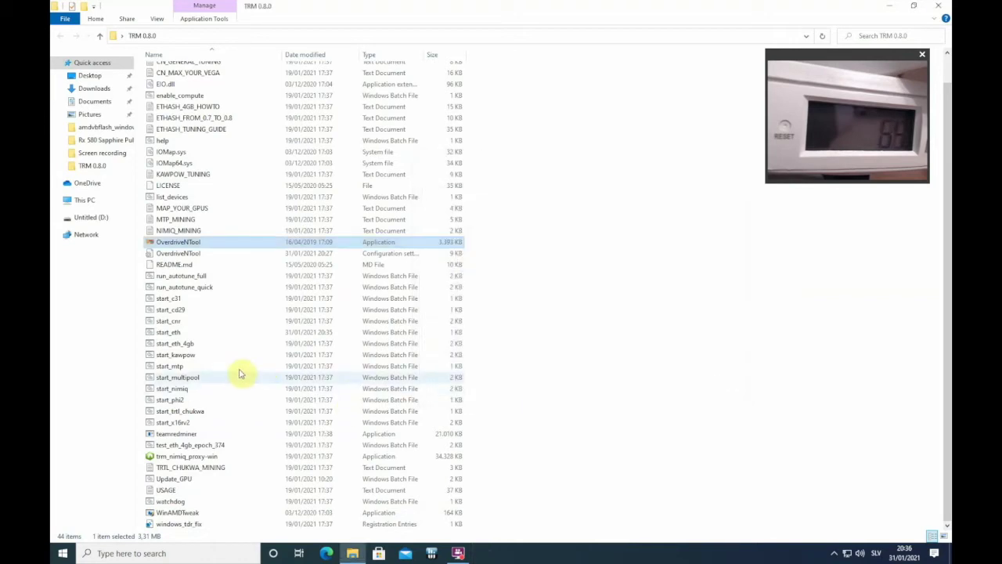
Step: Run the start_eth batch file to test mining, examine the hashrate statistics in the console, and close the miner
double_click(182, 333)
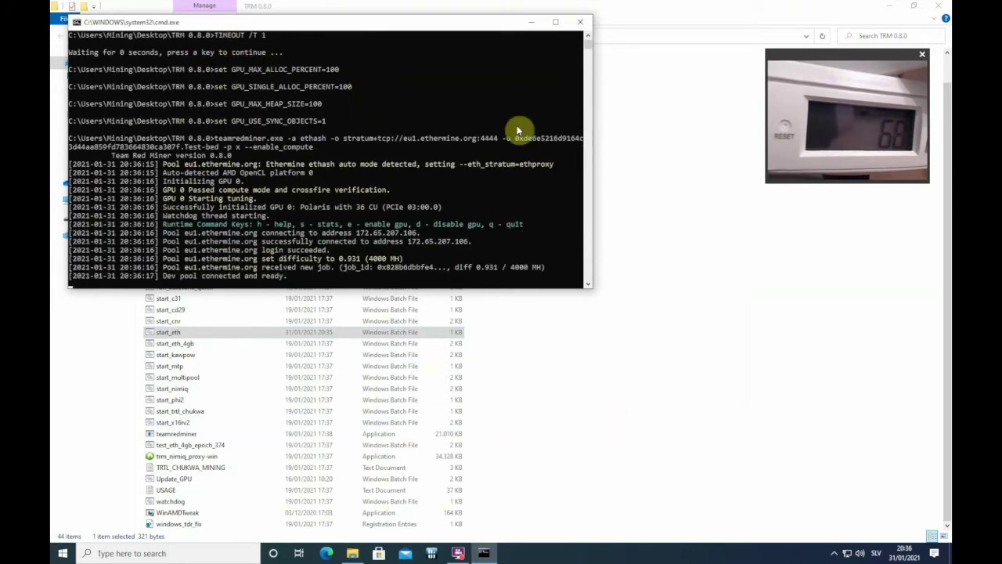
click(588, 37)
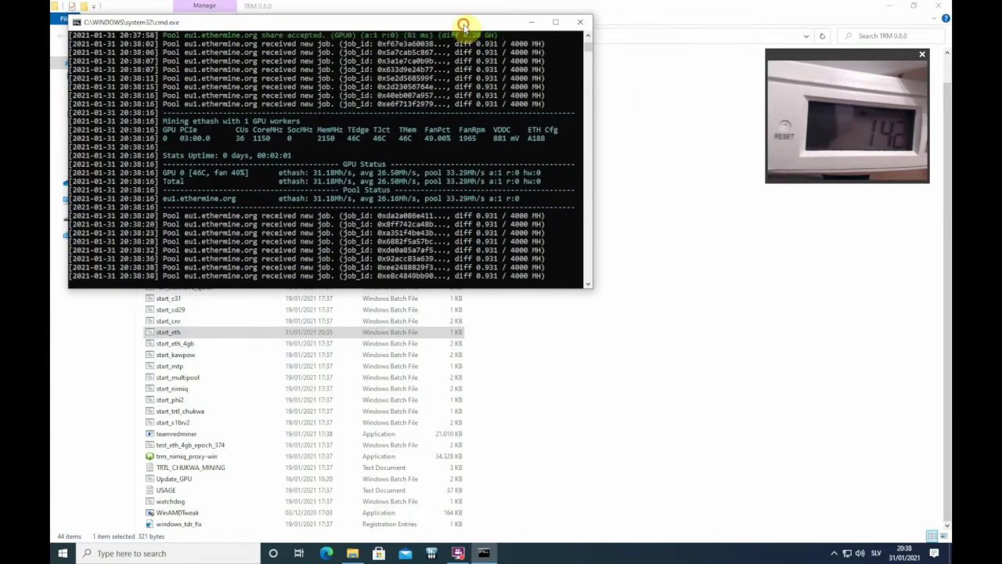
drag(464, 25, 529, 73)
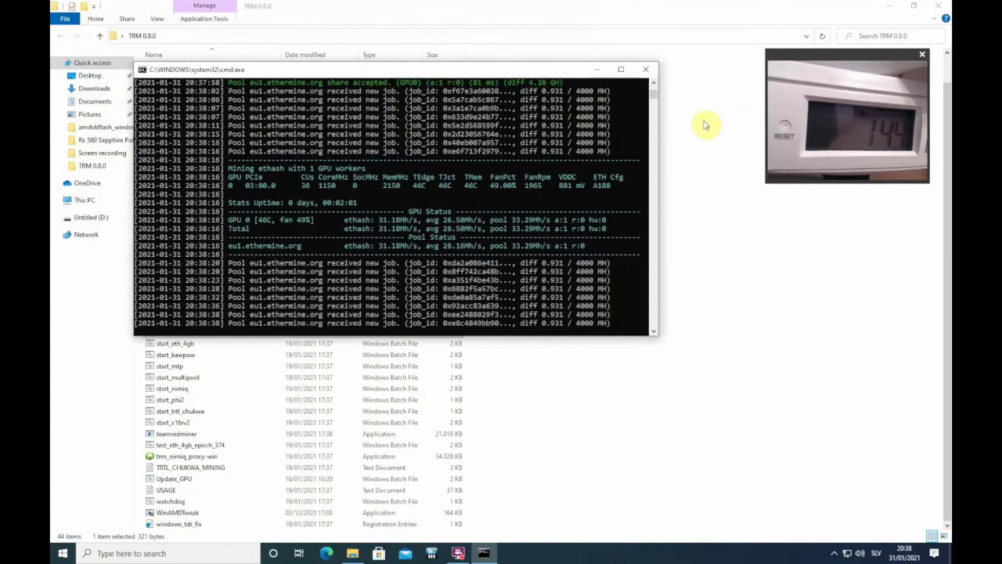
click(645, 69)
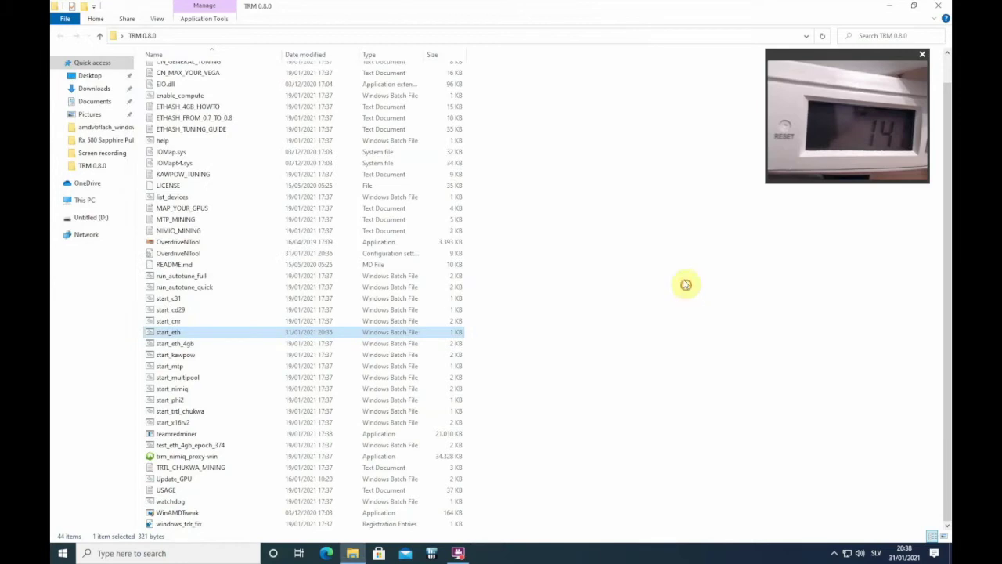
Step: Reset the Radeon RX 580 settings to default in OverdriveNTool, apply them and close the tool
double_click(221, 244)
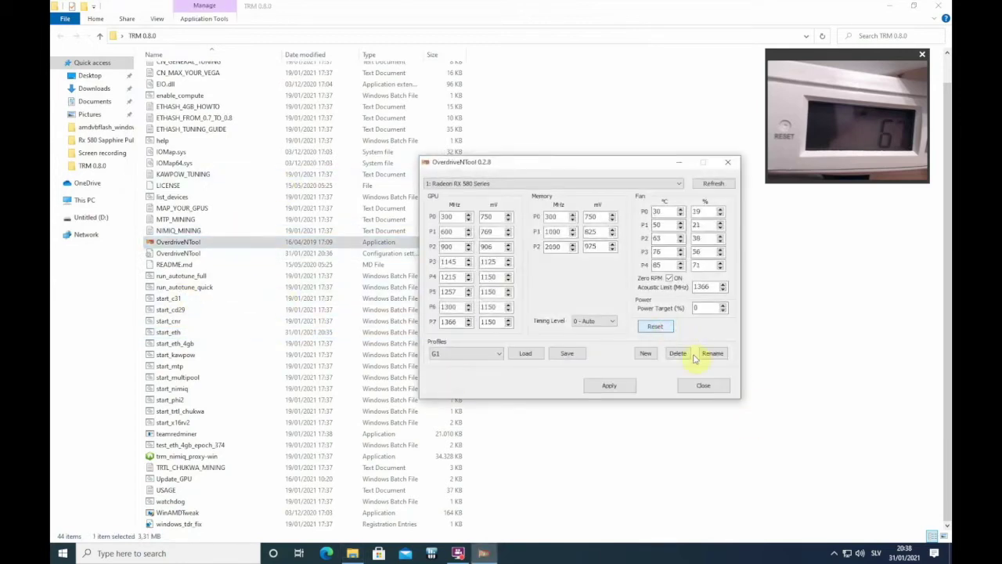
click(611, 385)
click(703, 385)
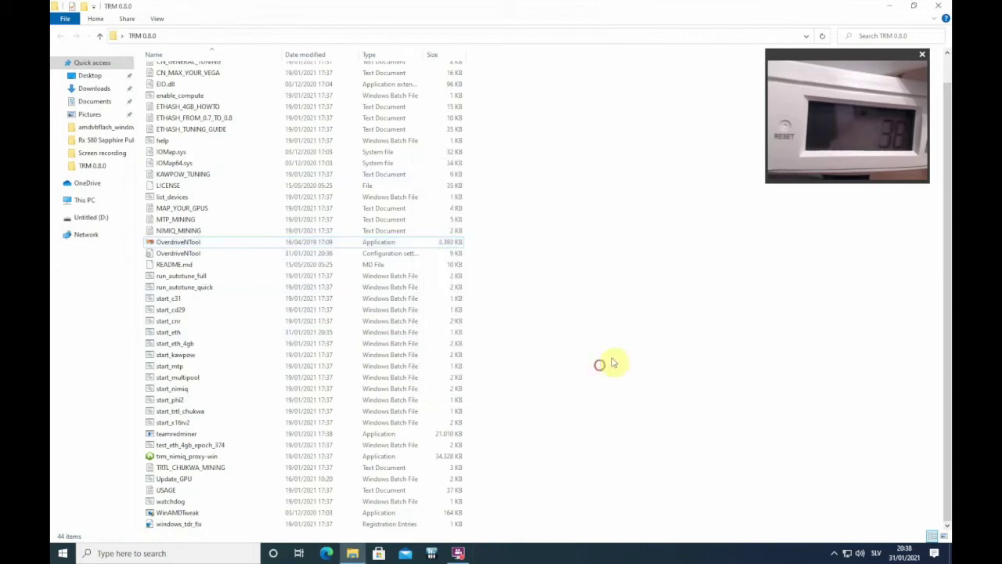
Step: Copy the line OverdriveNTool.exe -r1 -p1"G1" from the Overdriven-auto apply text file on the desktop and close the file
click(890, 7)
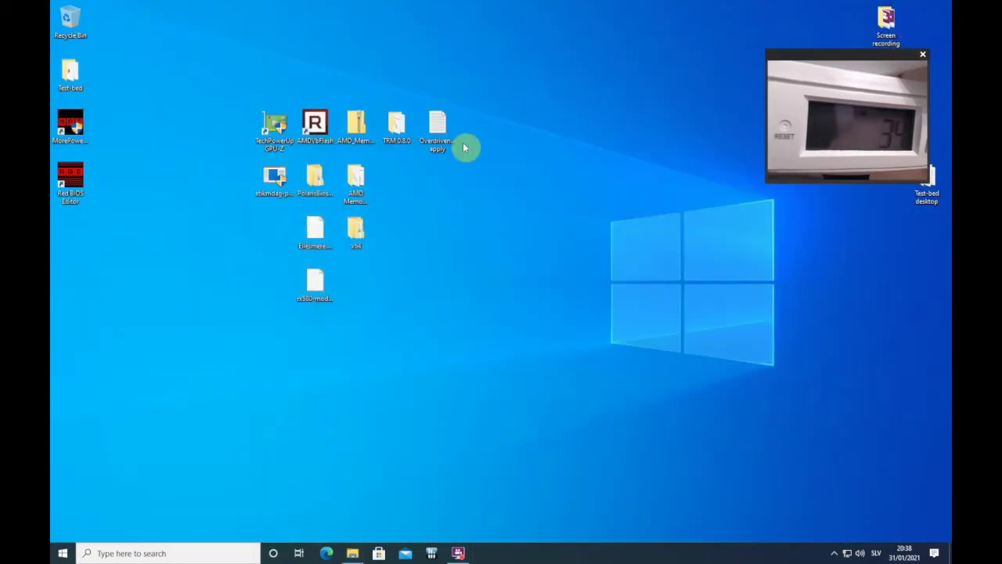
double_click(439, 131)
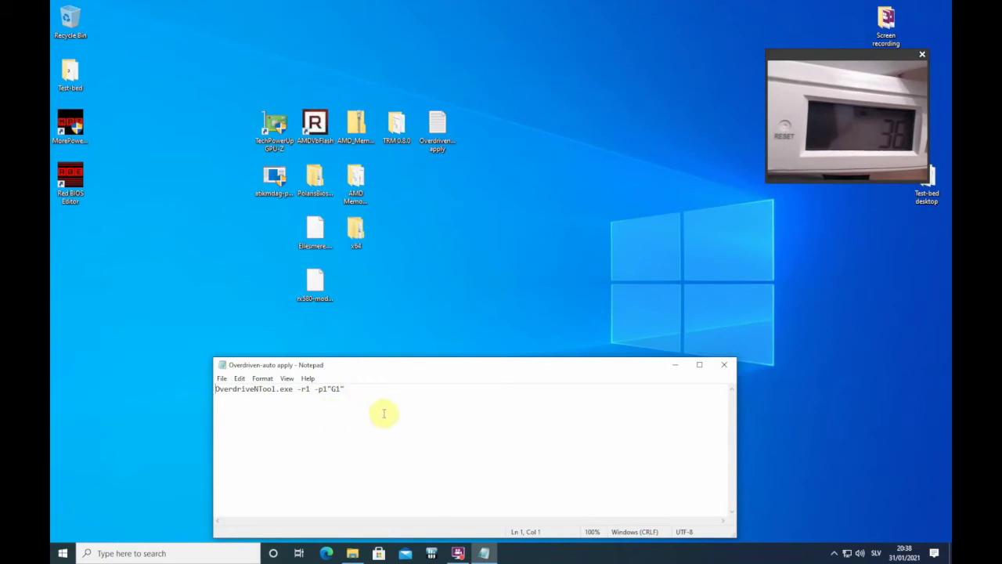
drag(383, 397, 206, 384)
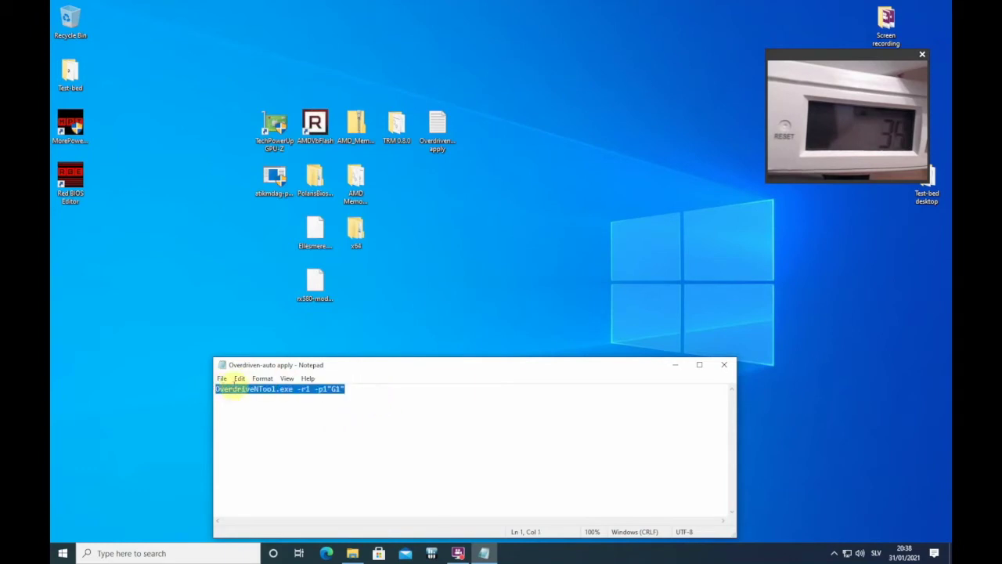
click(725, 365)
Step: Open the TRM 0.8.0 folder from the desktop and open the start_eth batch file for editing in a maximized window
double_click(397, 126)
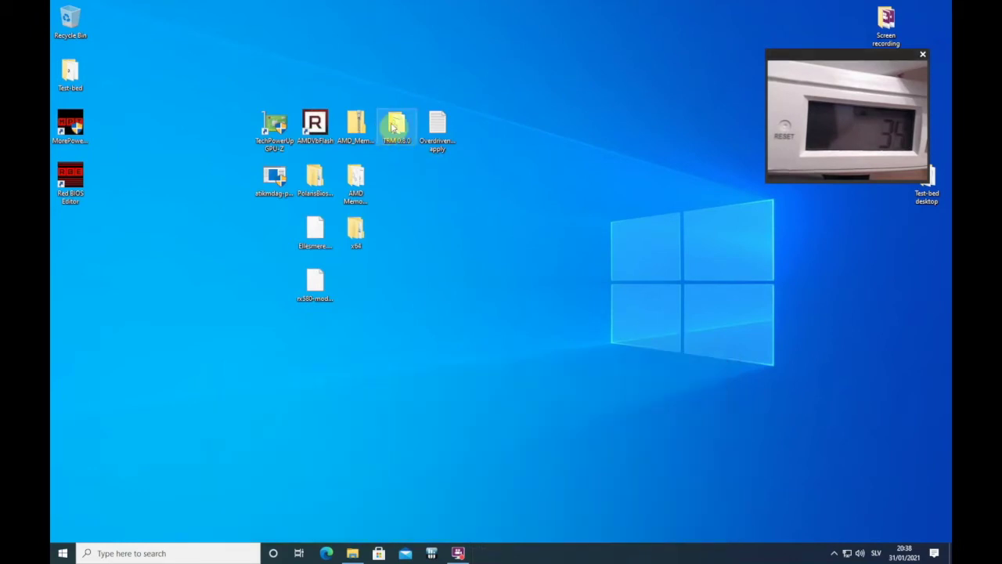
drag(632, 172, 544, 111)
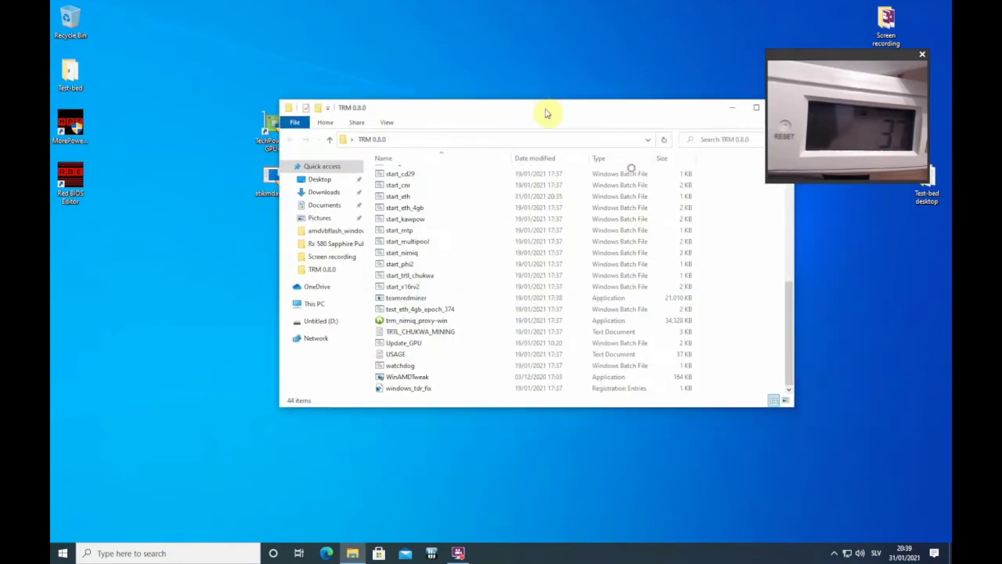
drag(663, 111, 605, 112)
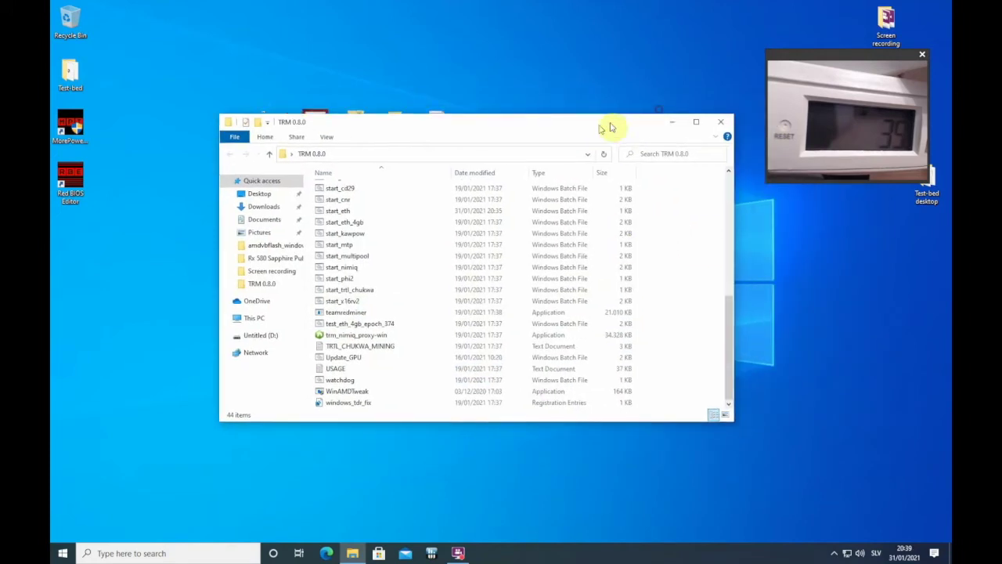
click(696, 107)
double_click(184, 333)
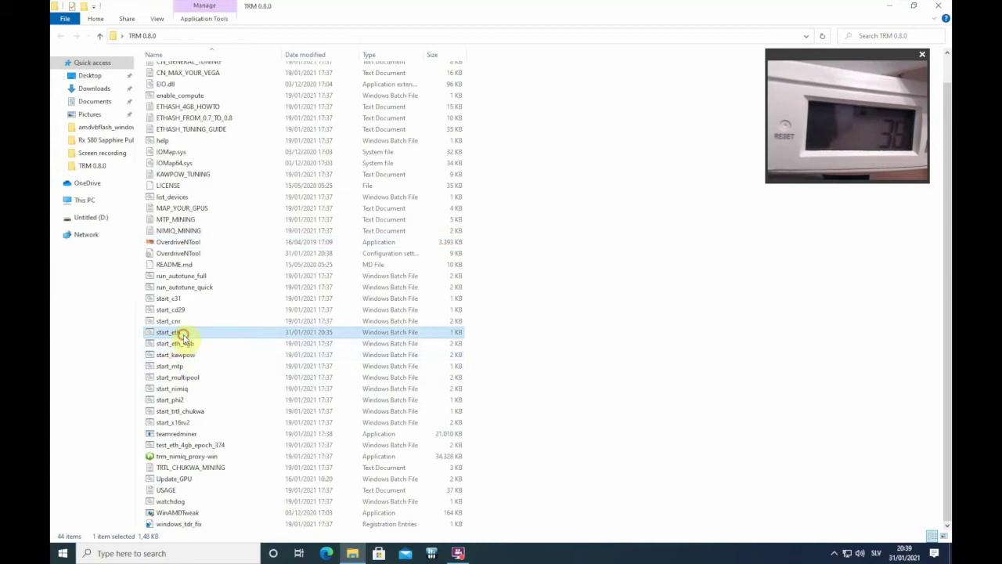
right_click(188, 335)
click(227, 142)
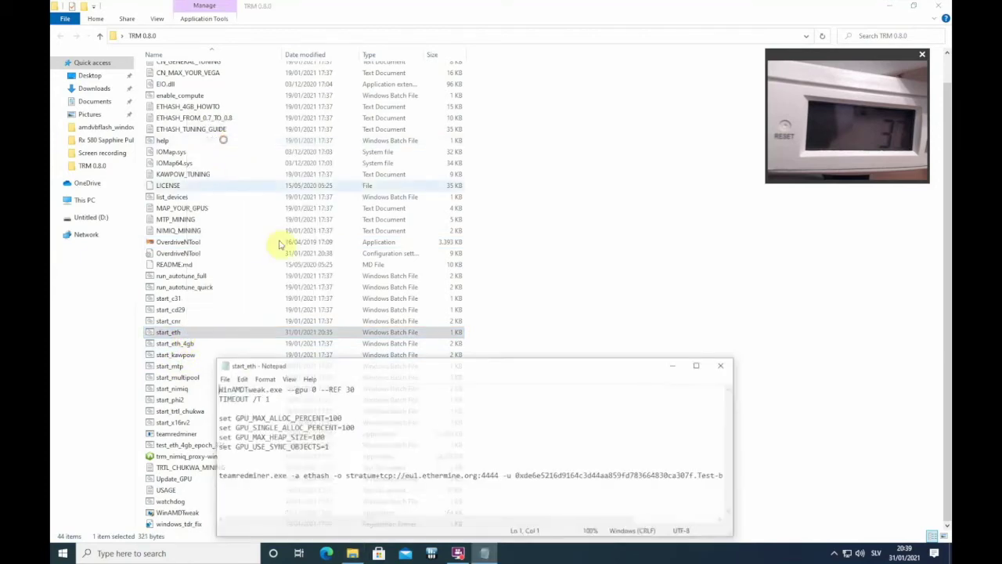
click(699, 364)
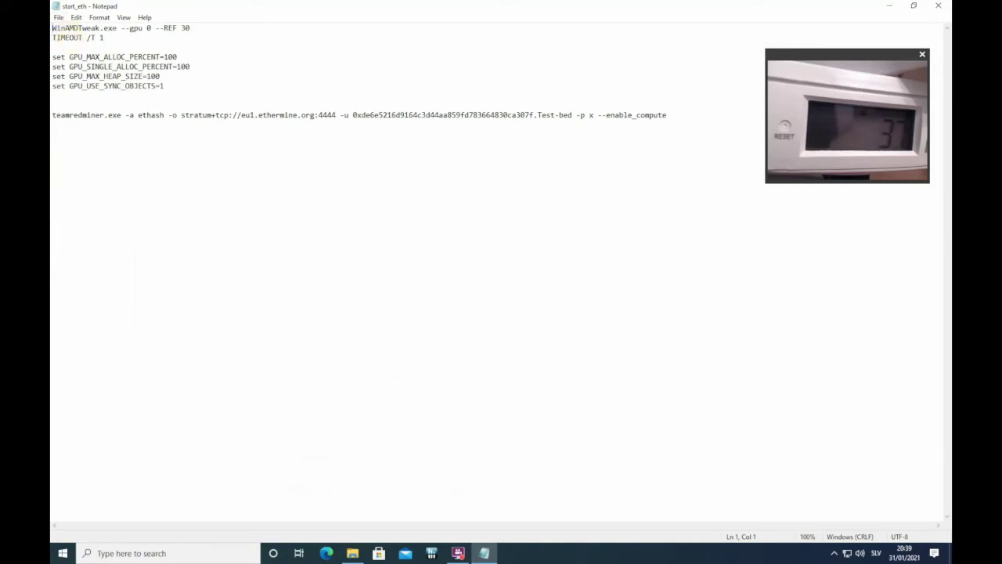
Step: Add two blank lines at the start of start_eth and paste OverdriveNTool.exe -r1 -p1"G1" above the WinAMDTweak line
key(Return)
key(Return)
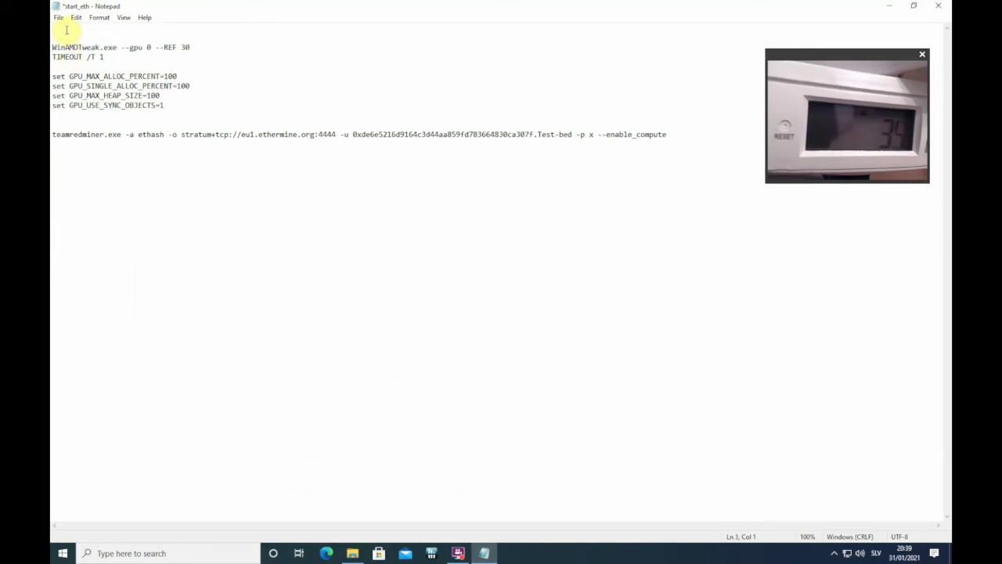
click(66, 30)
key(ctrl+v)
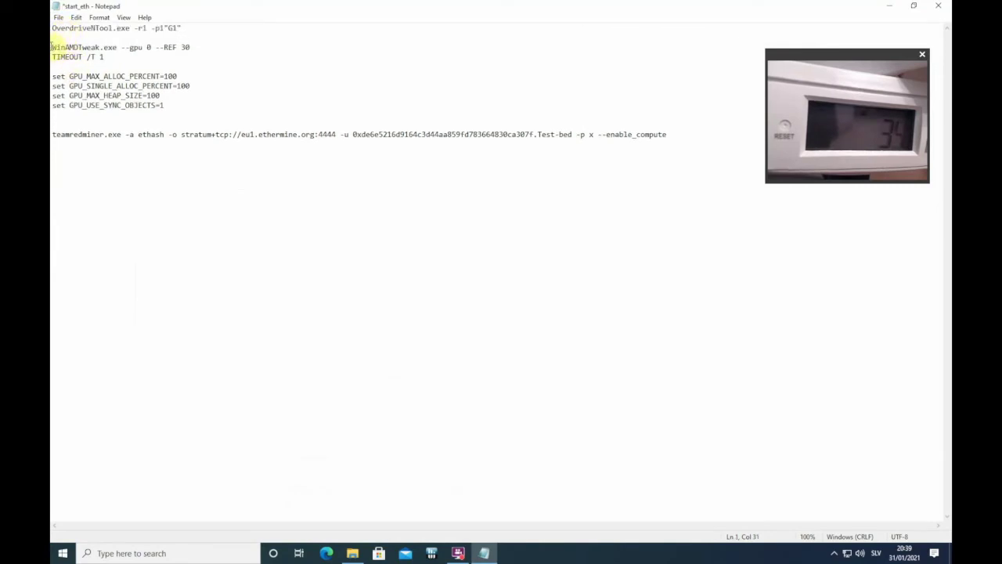
drag(52, 47, 110, 58)
click(146, 60)
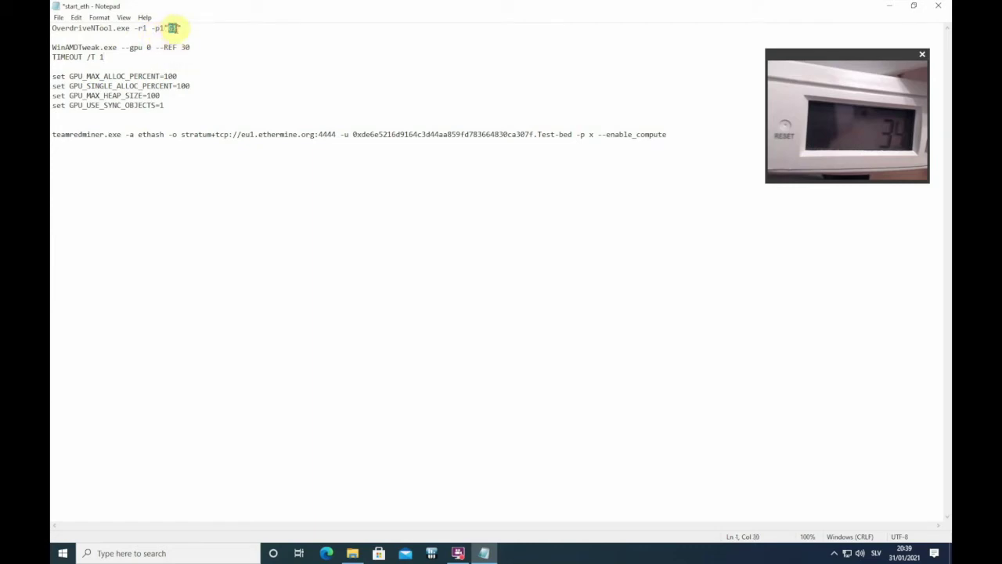
Step: Open OverdriveNTool over the start_eth text and examine the graphics card list for the Radeon RX 580 index number
click(358, 554)
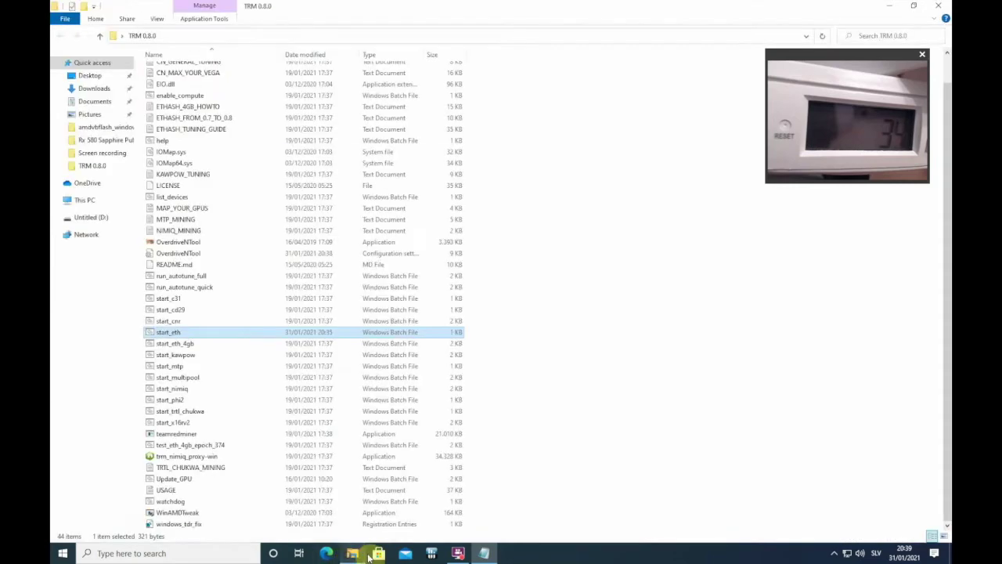
double_click(179, 242)
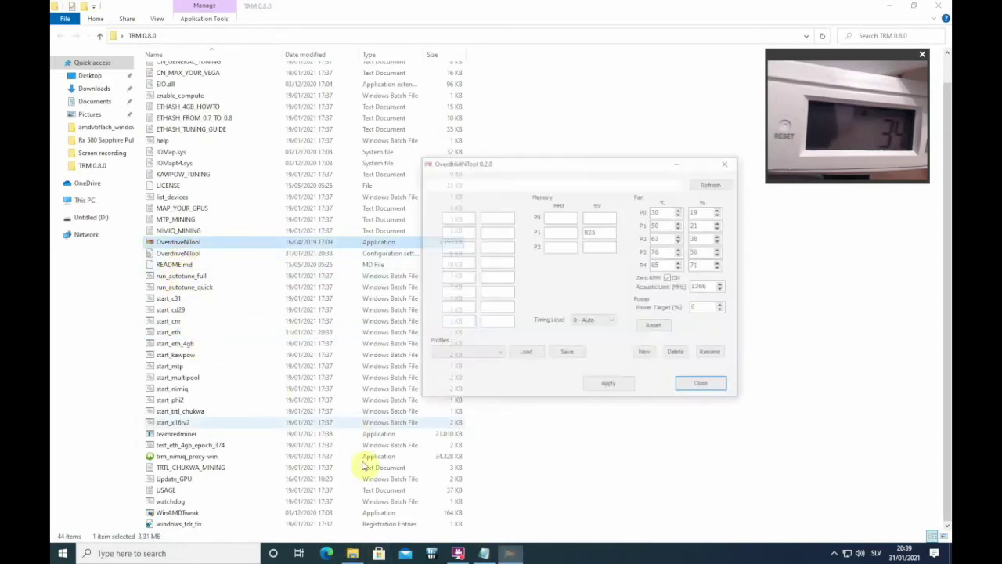
click(484, 553)
click(510, 553)
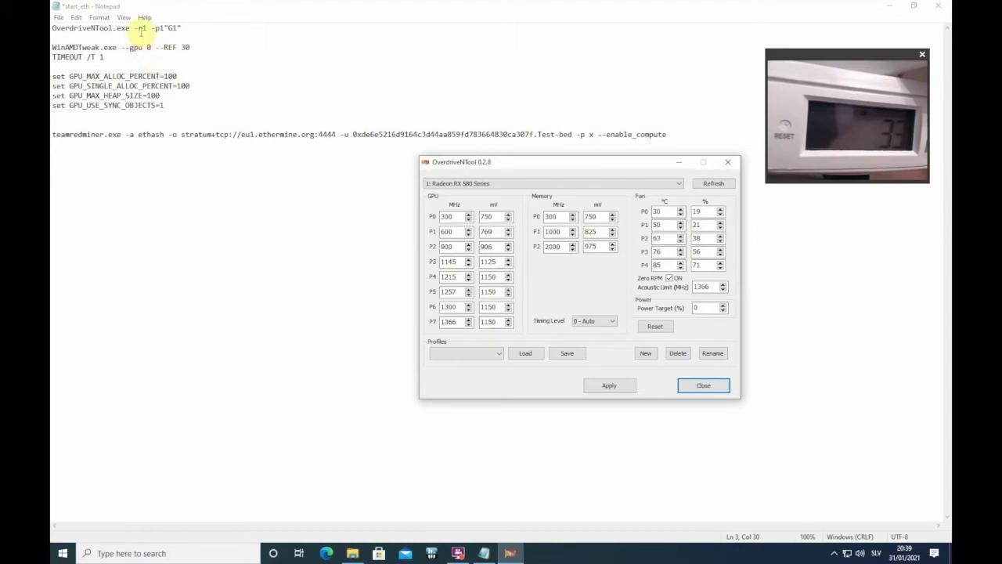
click(470, 186)
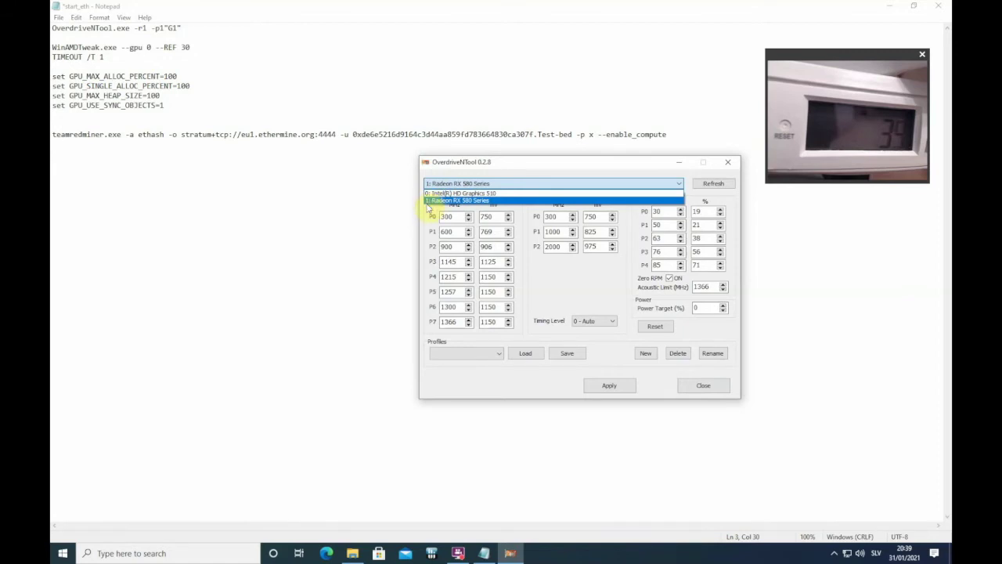
Step: Check the index number of the Radeon RX 580 in the graphics card list and keep that card selected
click(440, 200)
click(440, 183)
click(442, 201)
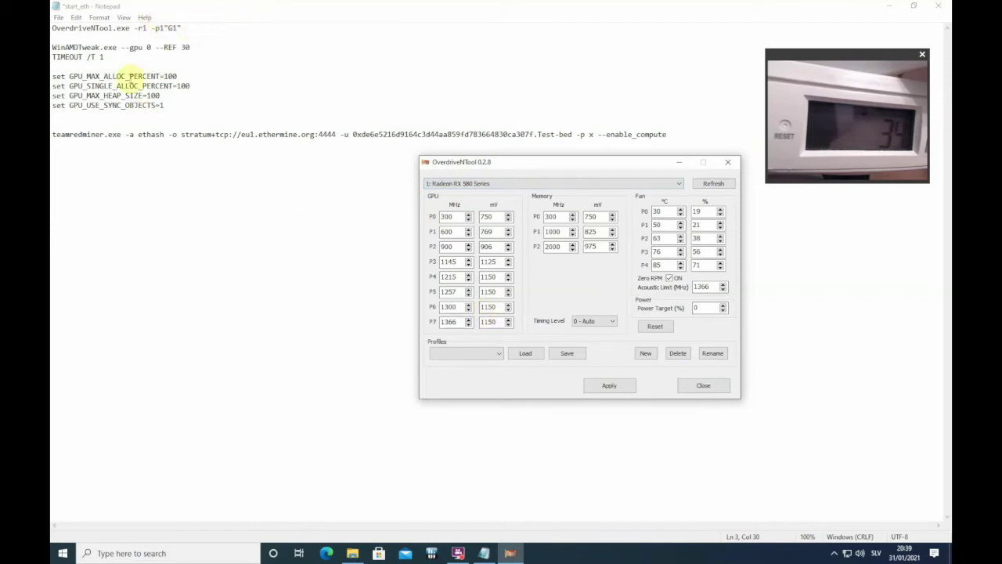
Step: Append -r2 -p2"G1" to the OverdriveNTool line in start_eth, as needed for a second graphics card
drag(134, 28, 181, 28)
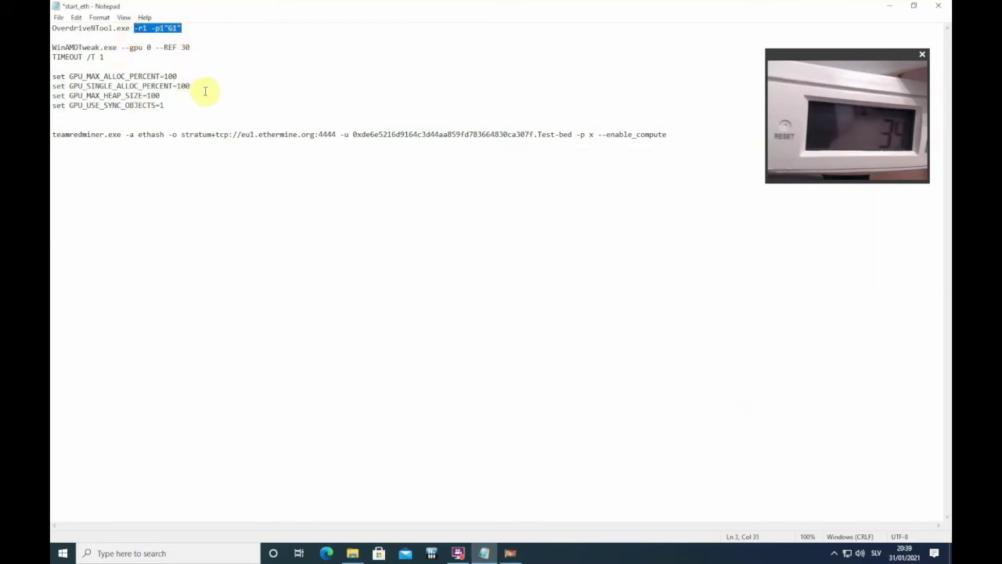
click(205, 27)
key(ctrl+v)
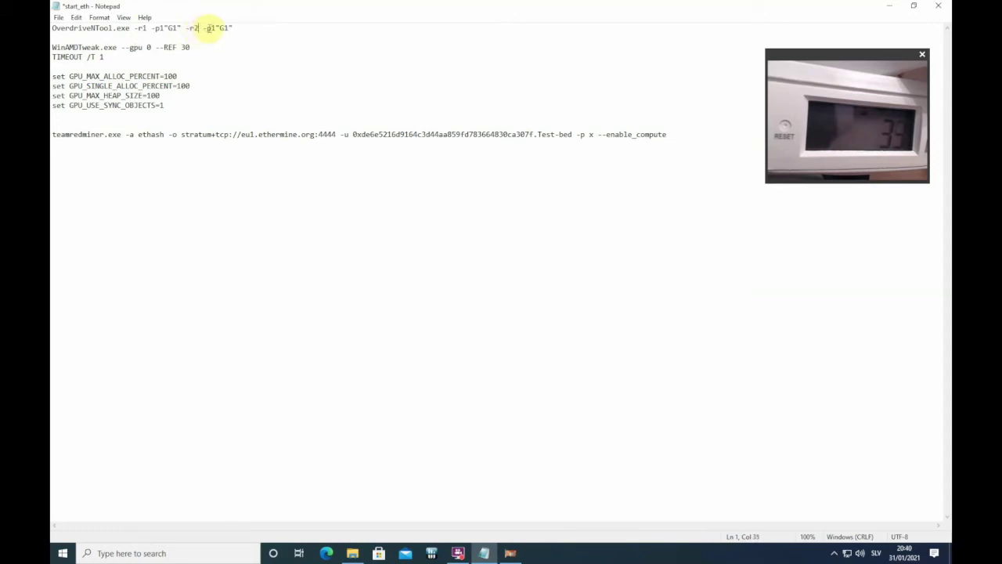
text(2)
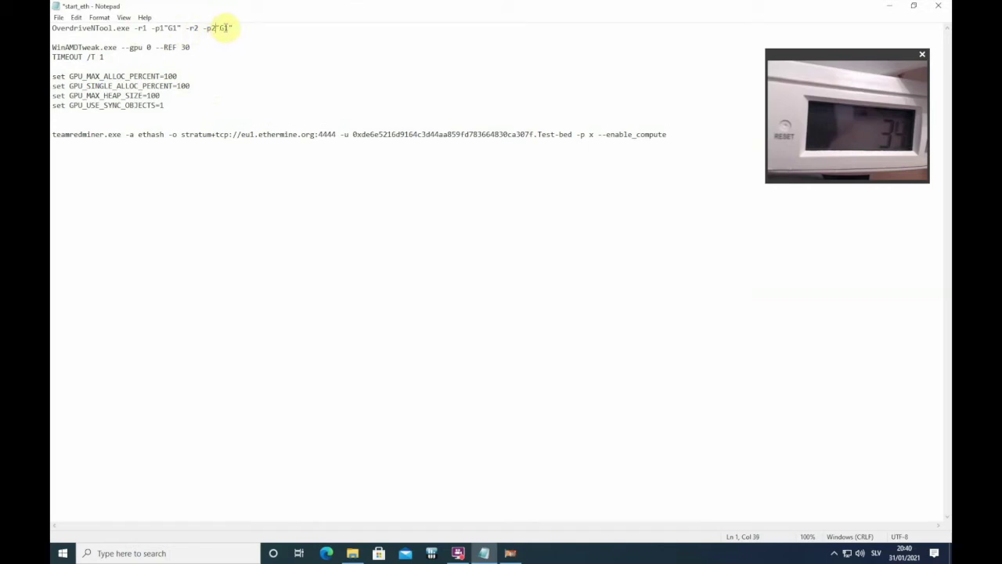
Step: Check the selected card in OverdriveNTool and remove the second card's -r2 -p2"G1" parameters from the start_eth line
click(509, 553)
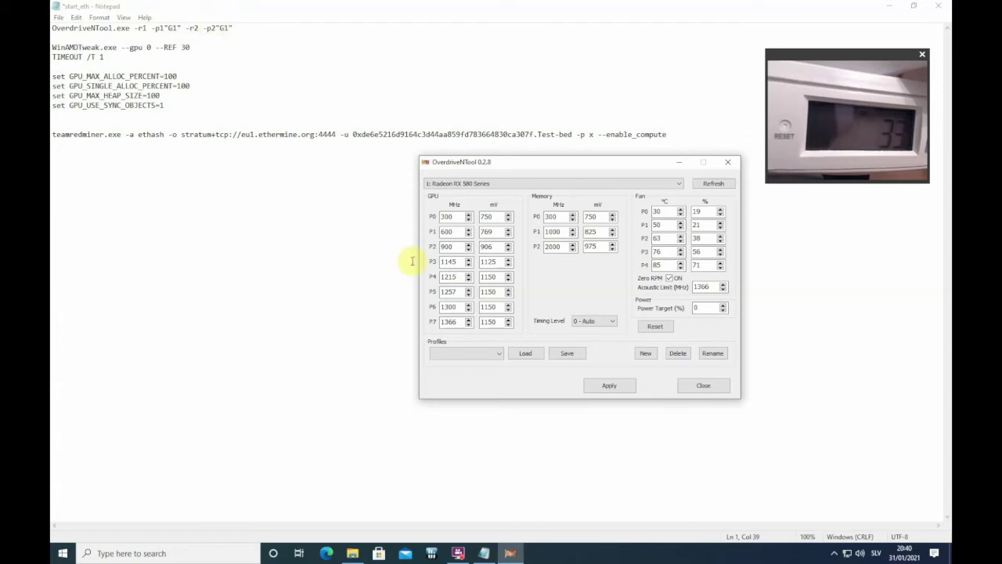
drag(246, 29, 191, 27)
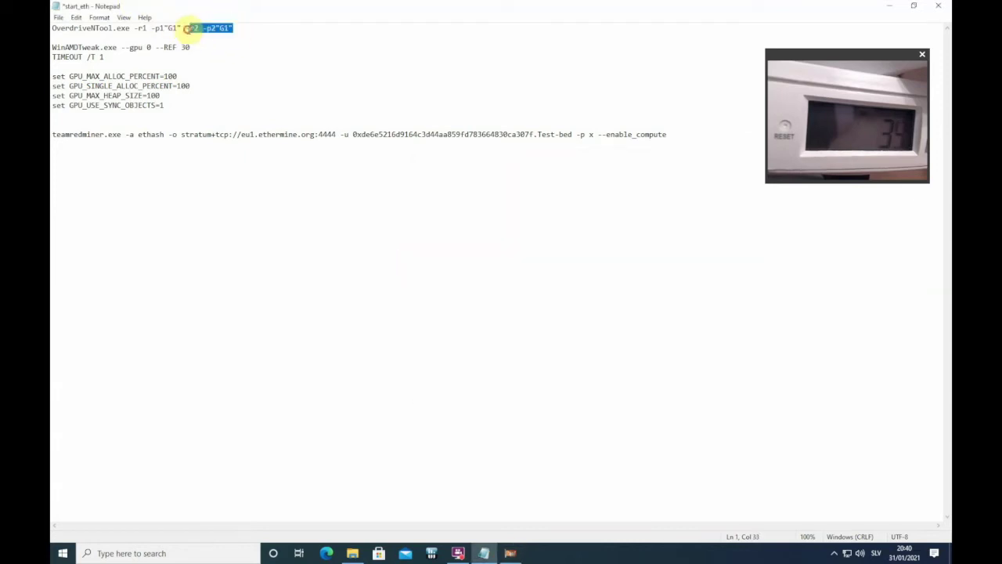
key(BackSpace)
key(BackSpace)
Step: Bring up OverdriveNTool and load the saved G1 profile for the Radeon RX 580
click(509, 553)
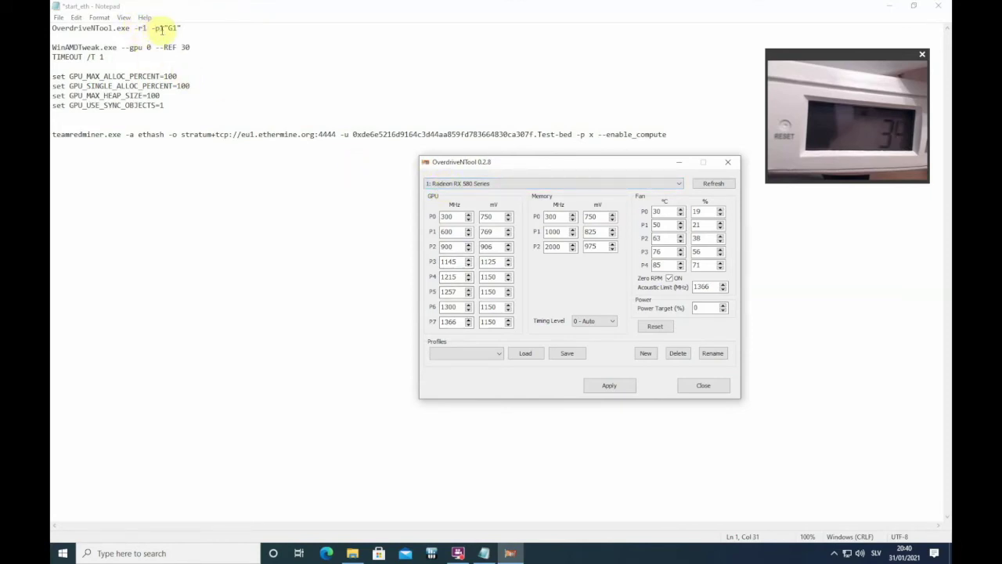
click(462, 353)
drag(499, 375, 499, 423)
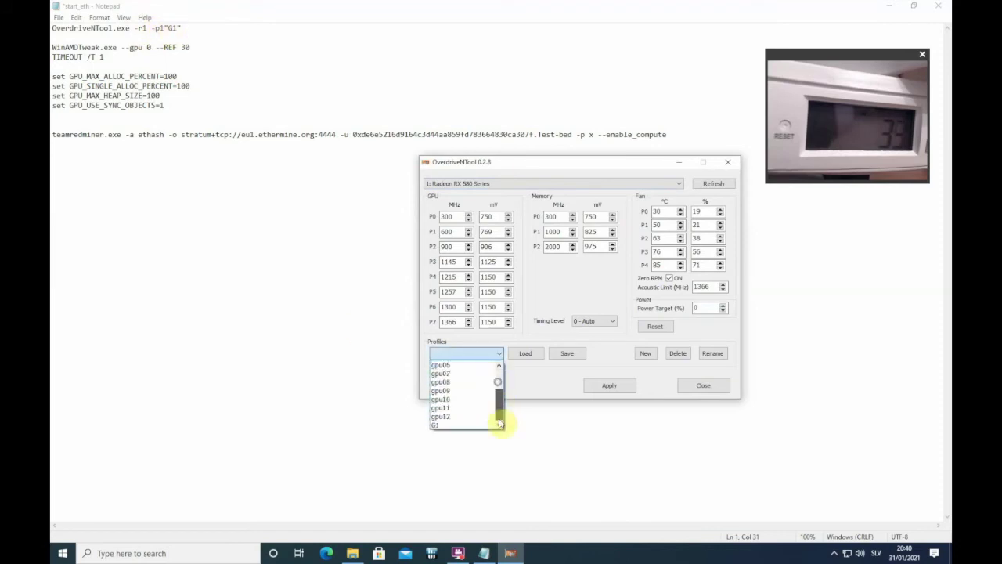
click(443, 424)
click(525, 353)
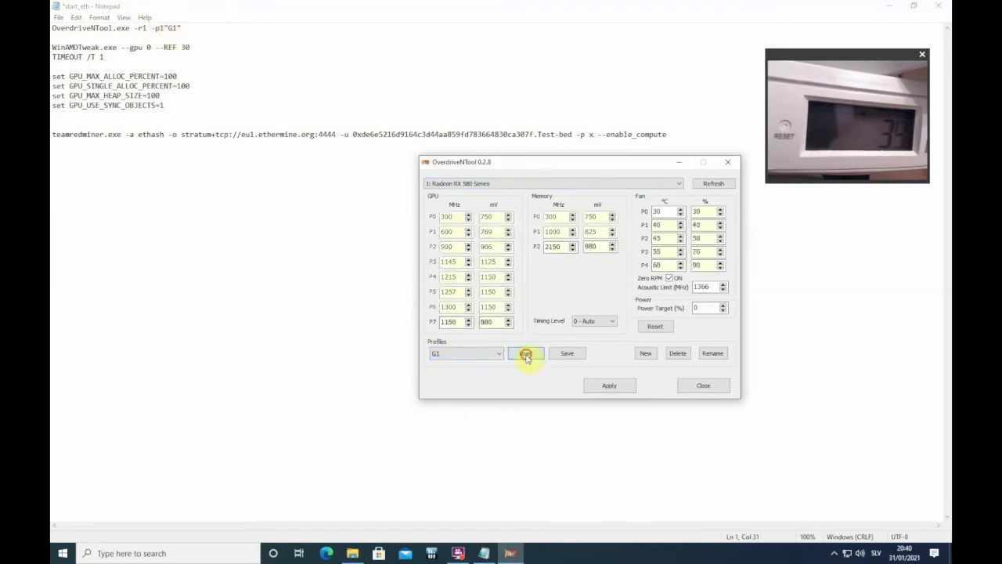
Step: Reset the Radeon RX 580 to its default settings, apply them and close OverdriveNTool
click(584, 387)
click(655, 325)
click(609, 385)
click(703, 385)
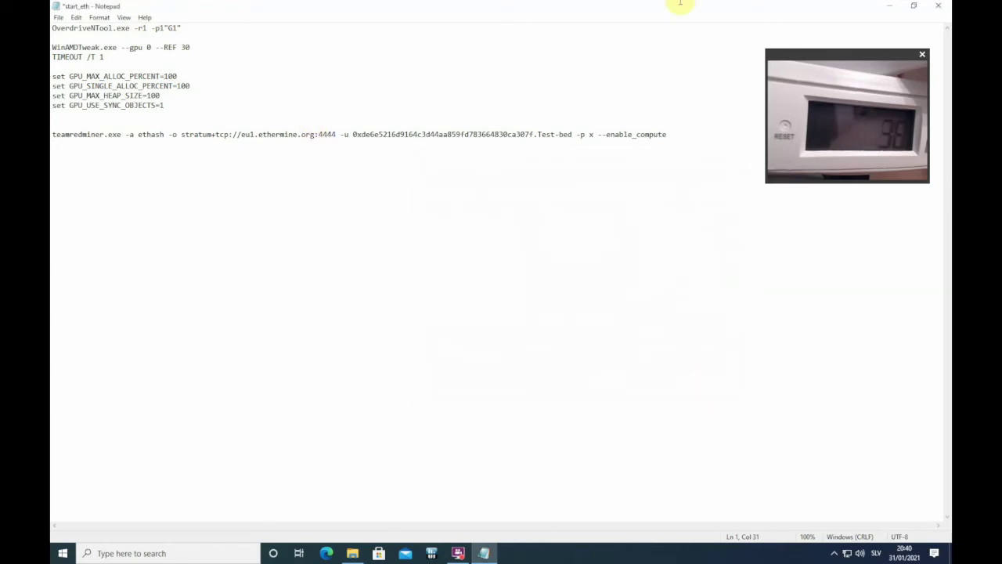
Step: Save the edited start_eth batch file and close it
click(76, 17)
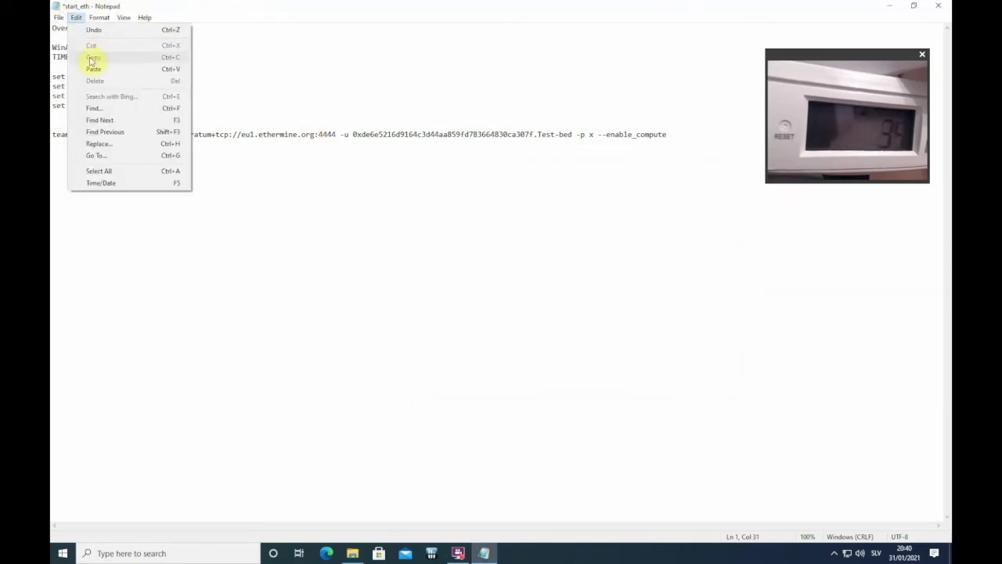
click(58, 17)
click(74, 64)
click(939, 6)
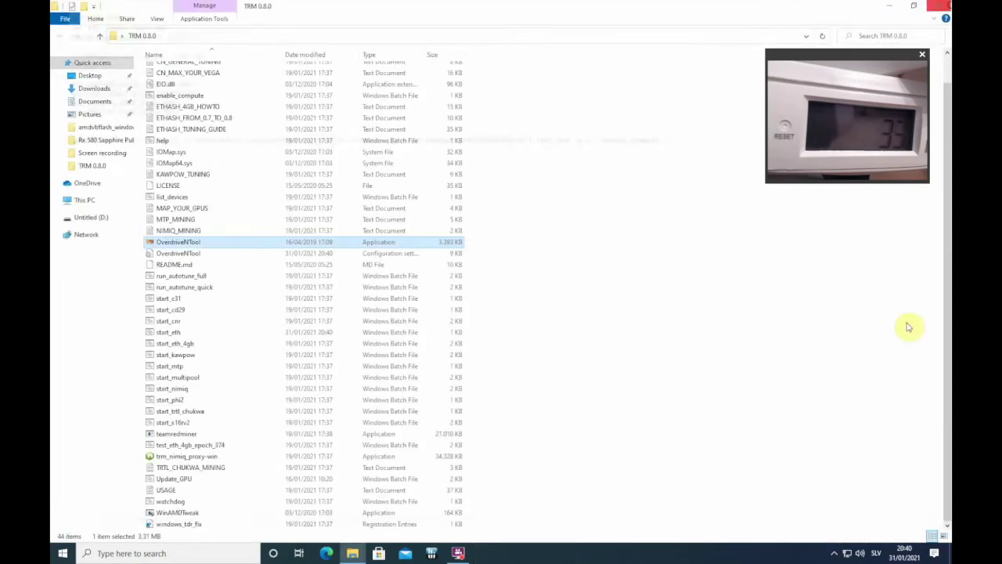
Step: Run the start_eth batch file to test mining with the G1 profile and close the miner window once the statistics have been shown
double_click(196, 332)
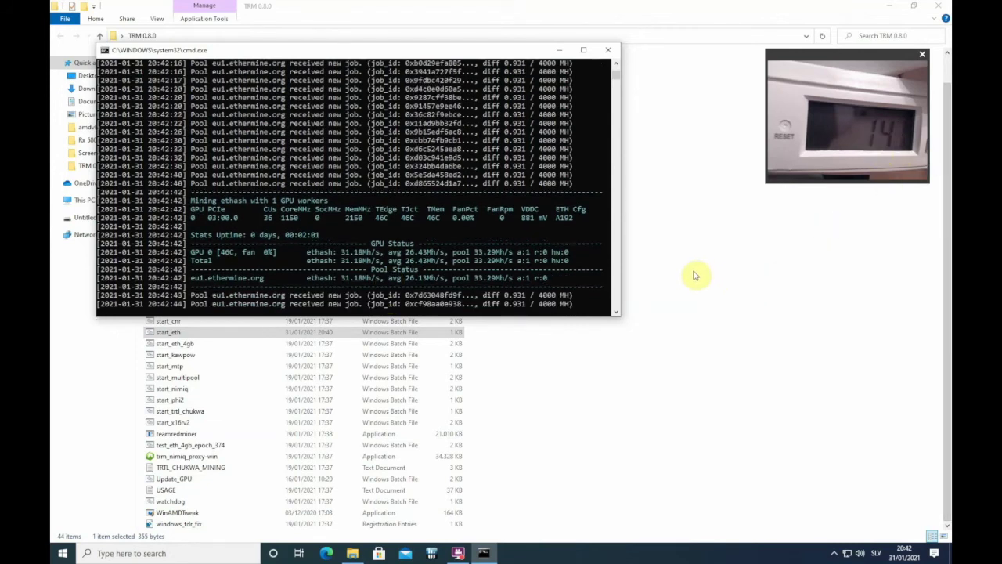
click(610, 52)
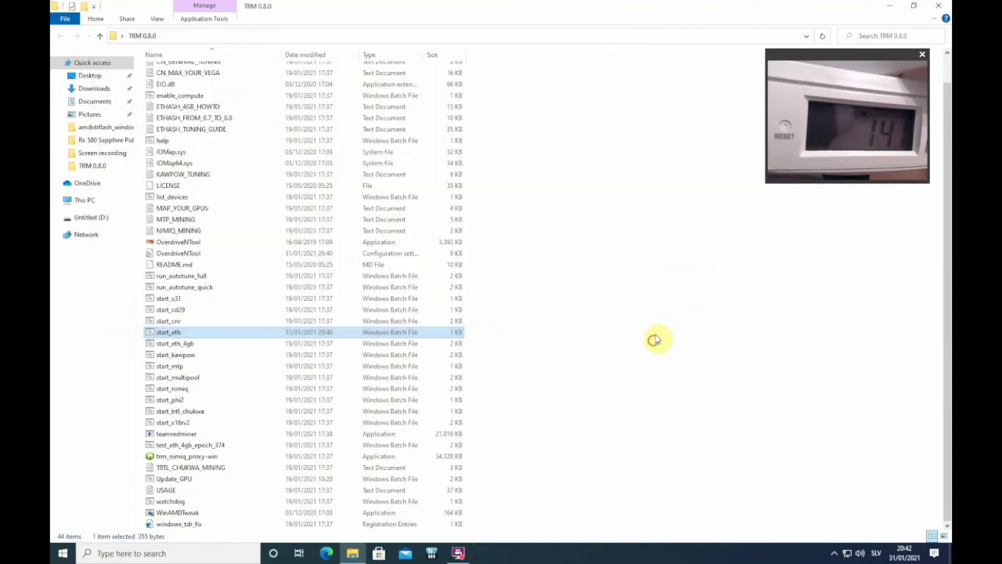
Step: Open OverdriveNTool with the G1 profile and set the memory P2 frequency to 2200 MHz
double_click(183, 243)
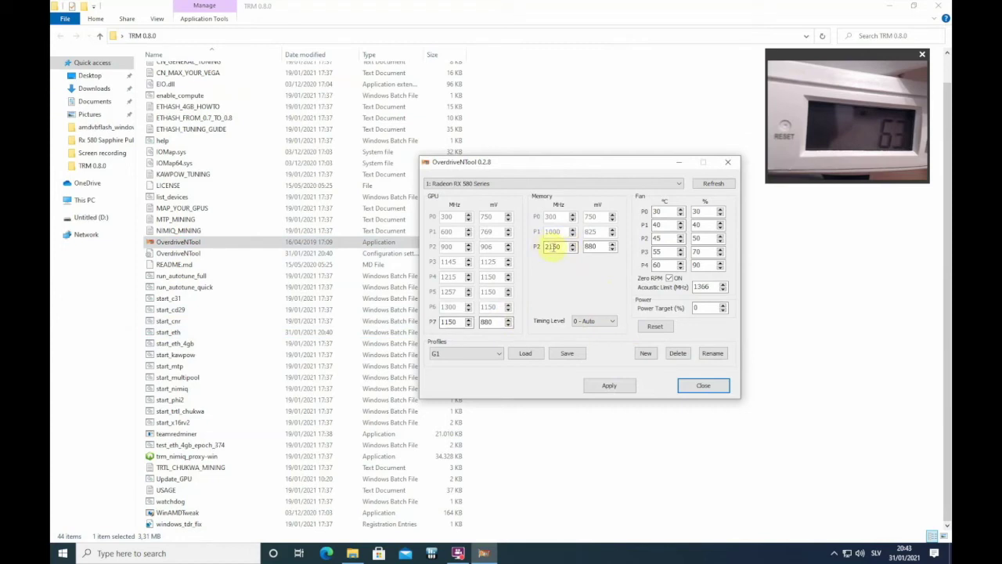
click(553, 248)
click(561, 246)
drag(553, 247, 557, 246)
text(6)
drag(553, 247, 557, 247)
text(7)
text(8)
click(556, 248)
key(Down)
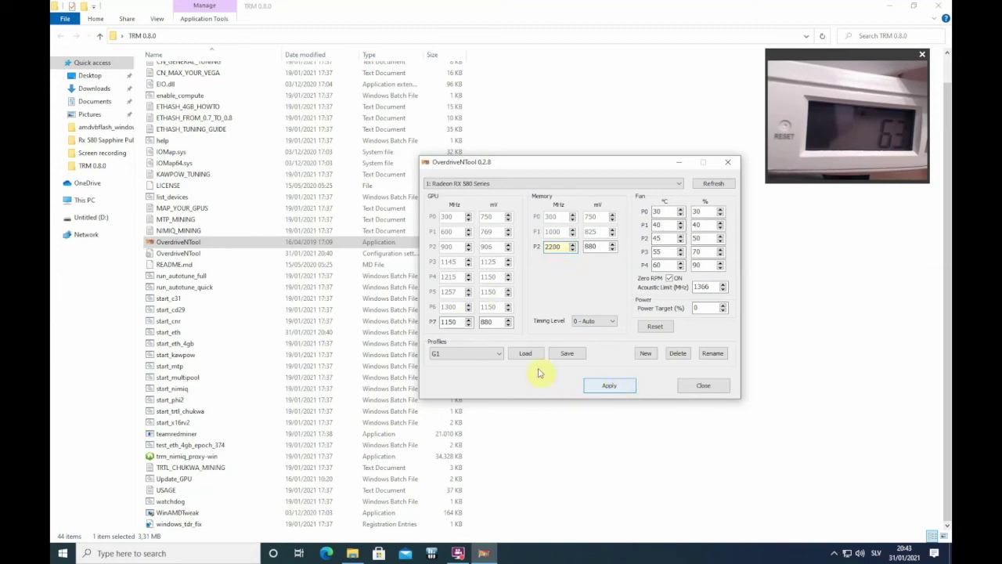
Step: Save the changed memory frequency to the G1 profile and close OverdriveNTool
click(567, 353)
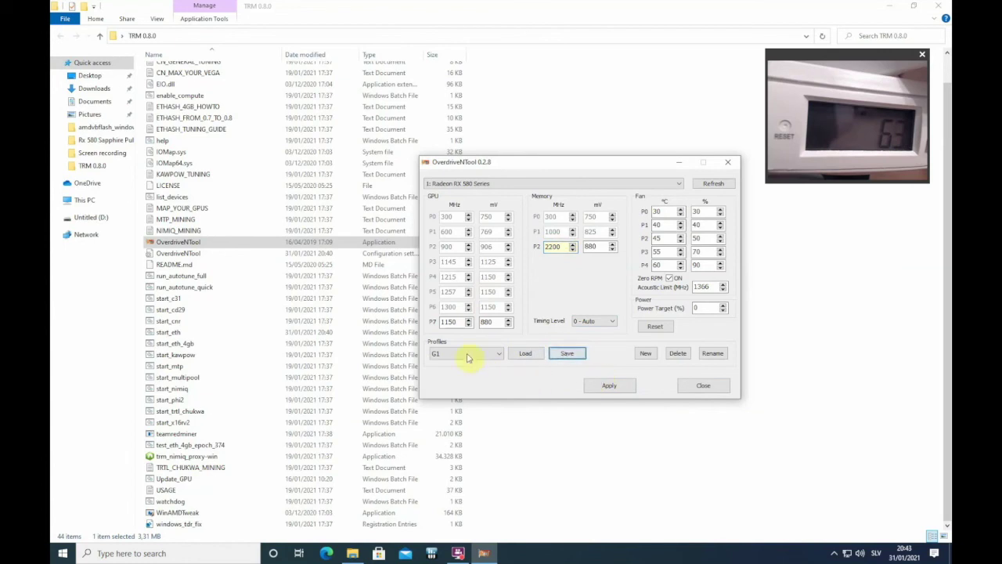
click(701, 387)
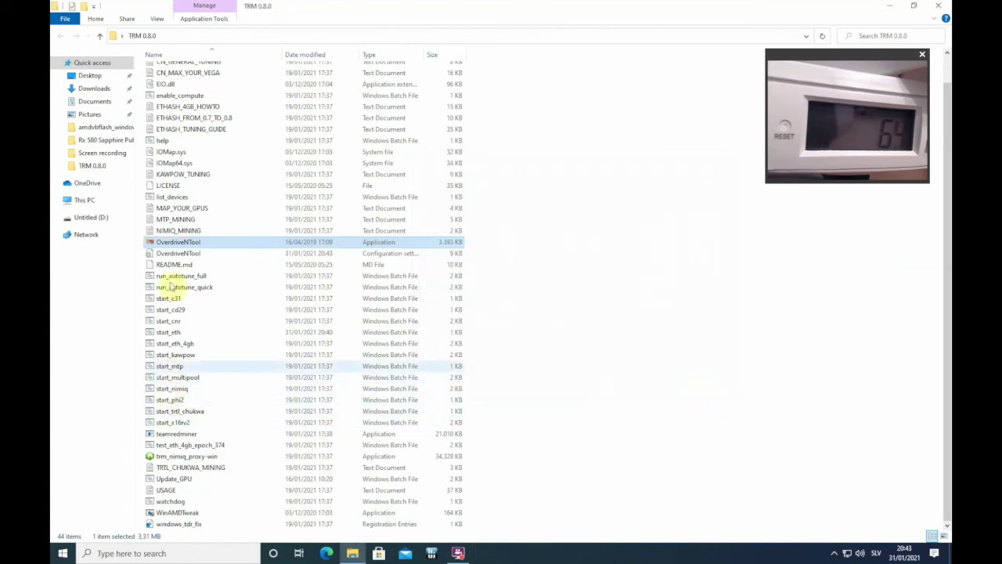
Step: Reopen OverdriveNTool, apply the settings for the Radeon RX 580 and close it
double_click(181, 242)
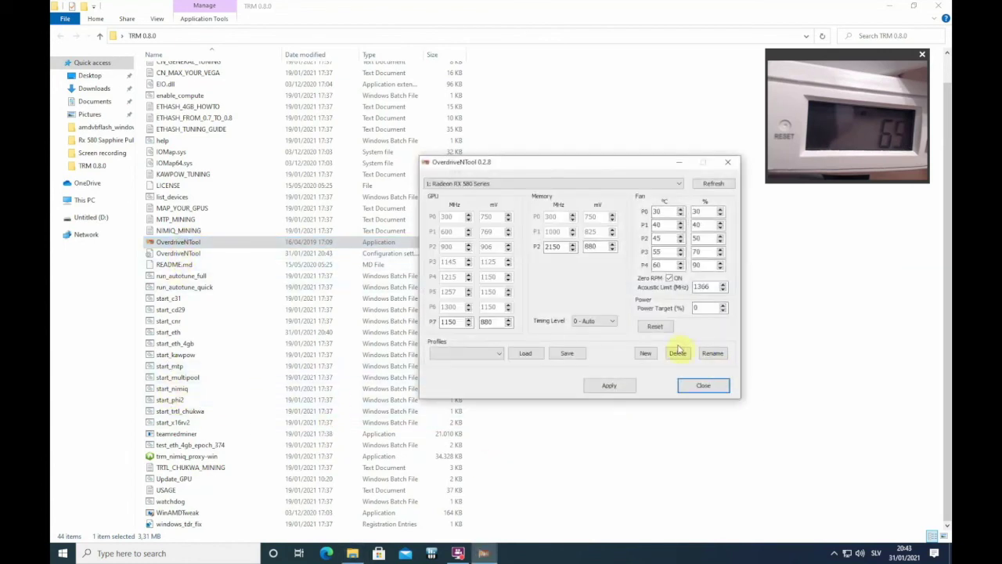
click(611, 385)
click(694, 387)
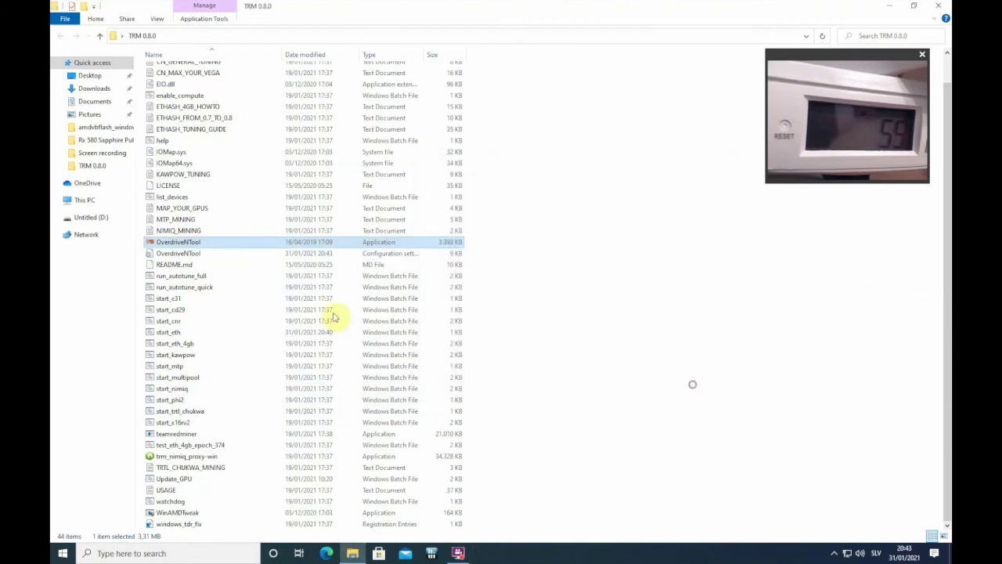
Step: Run the start_eth batch file to mine with the updated G1 profile
click(176, 332)
double_click(176, 332)
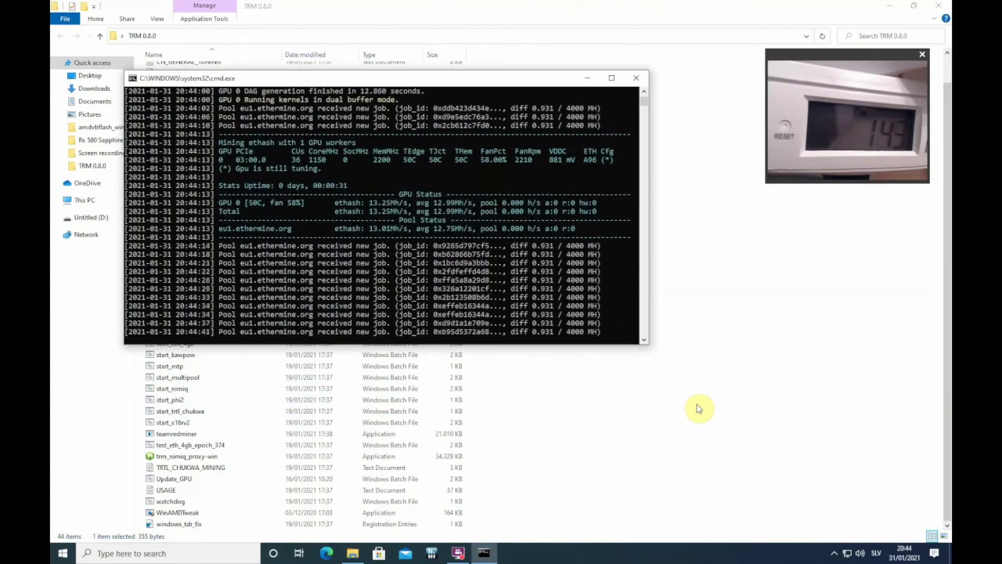
Step: Return to the TRM 0.8.0 folder and launch start_eth again to restart mining
click(188, 389)
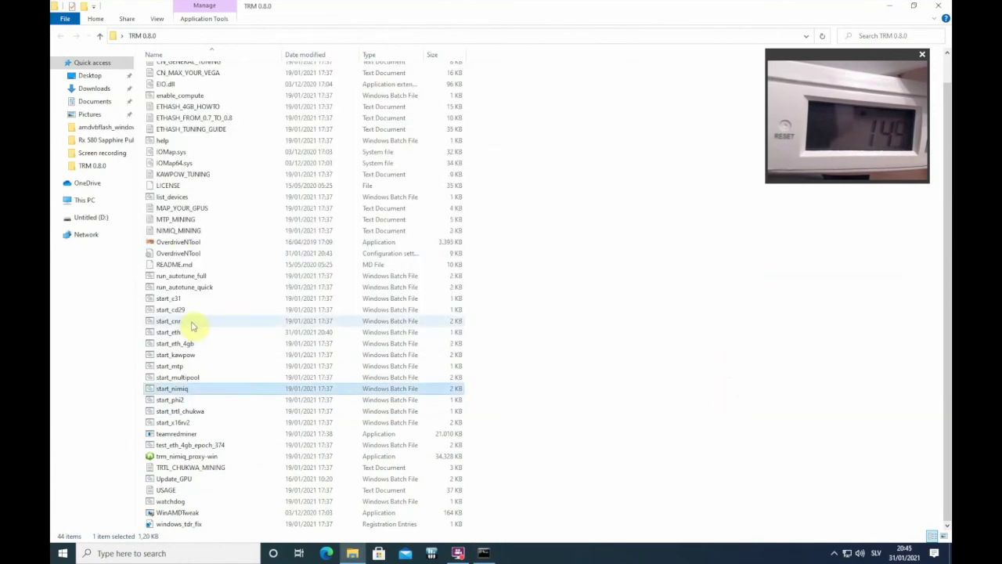
double_click(192, 327)
click(644, 86)
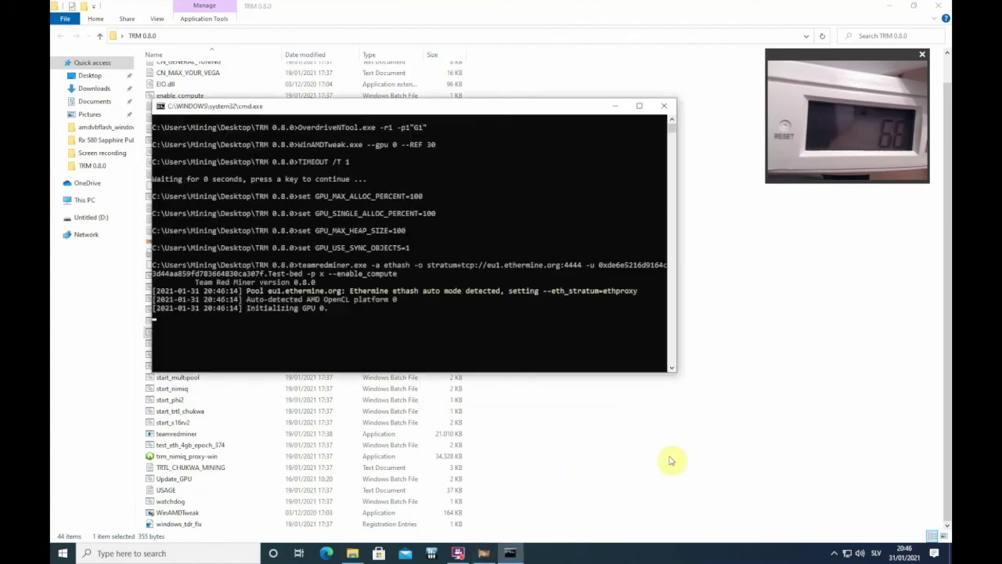